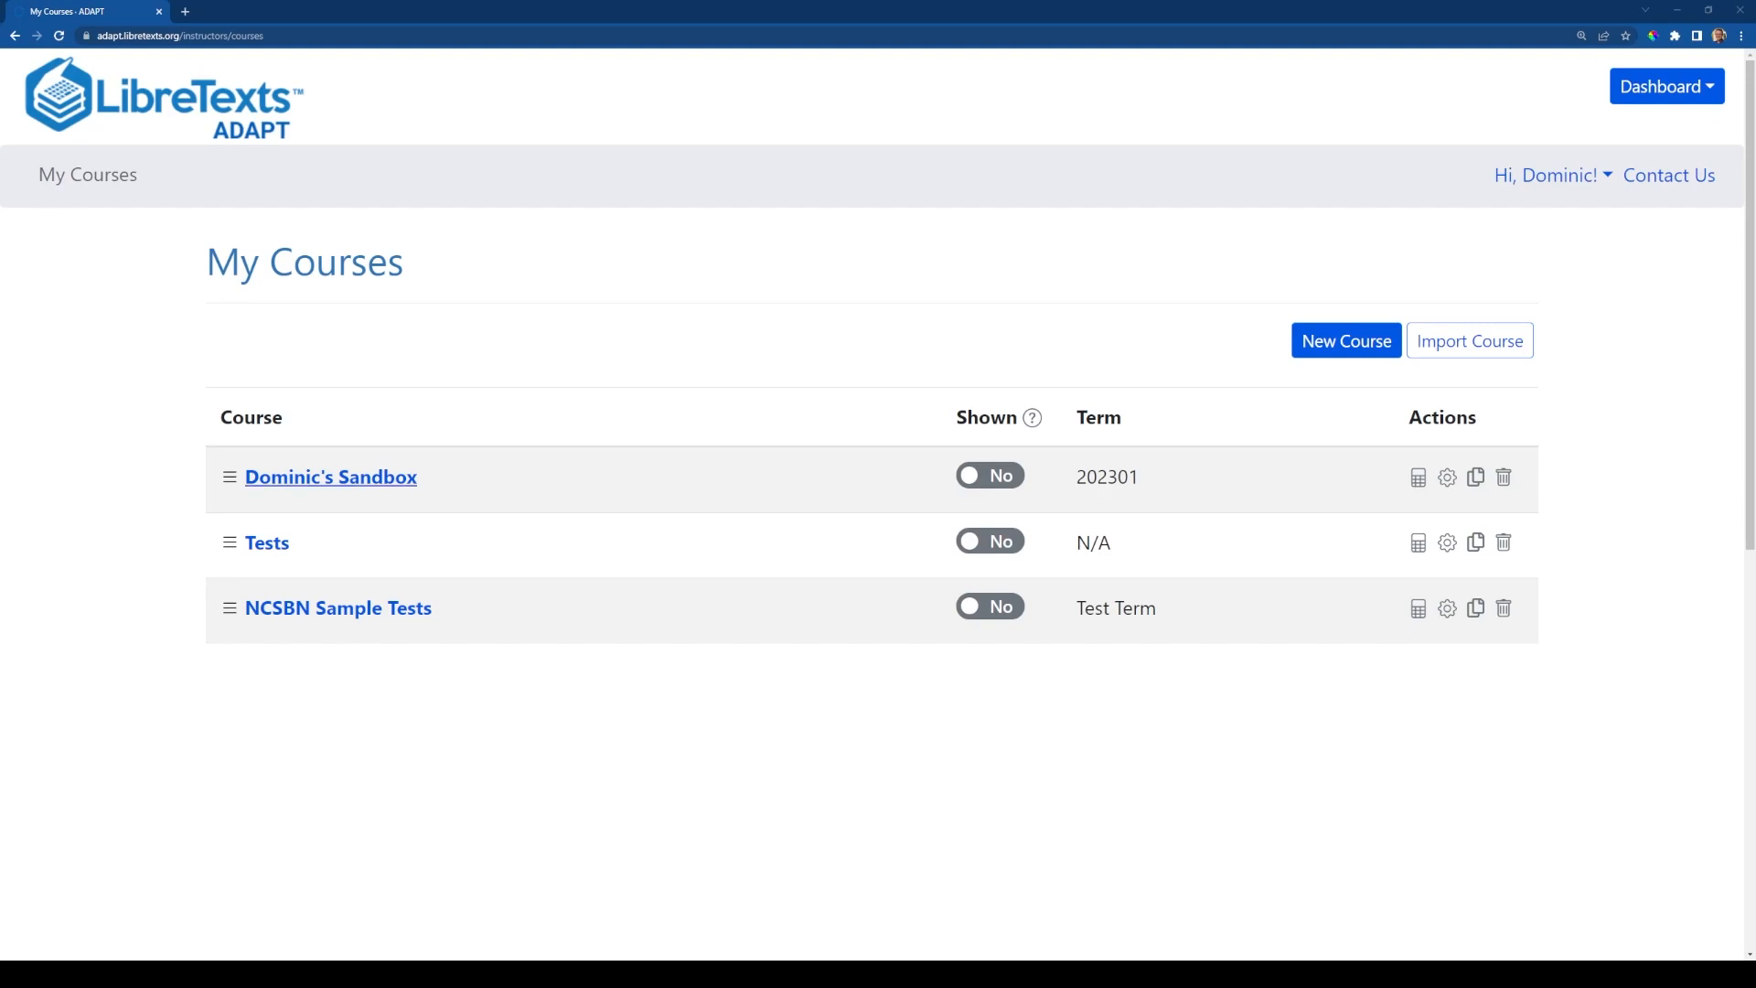
# - Look through the assignment lists of the sandbox course and the NCSBN Sample Tests course
pyautogui.click(366, 485)
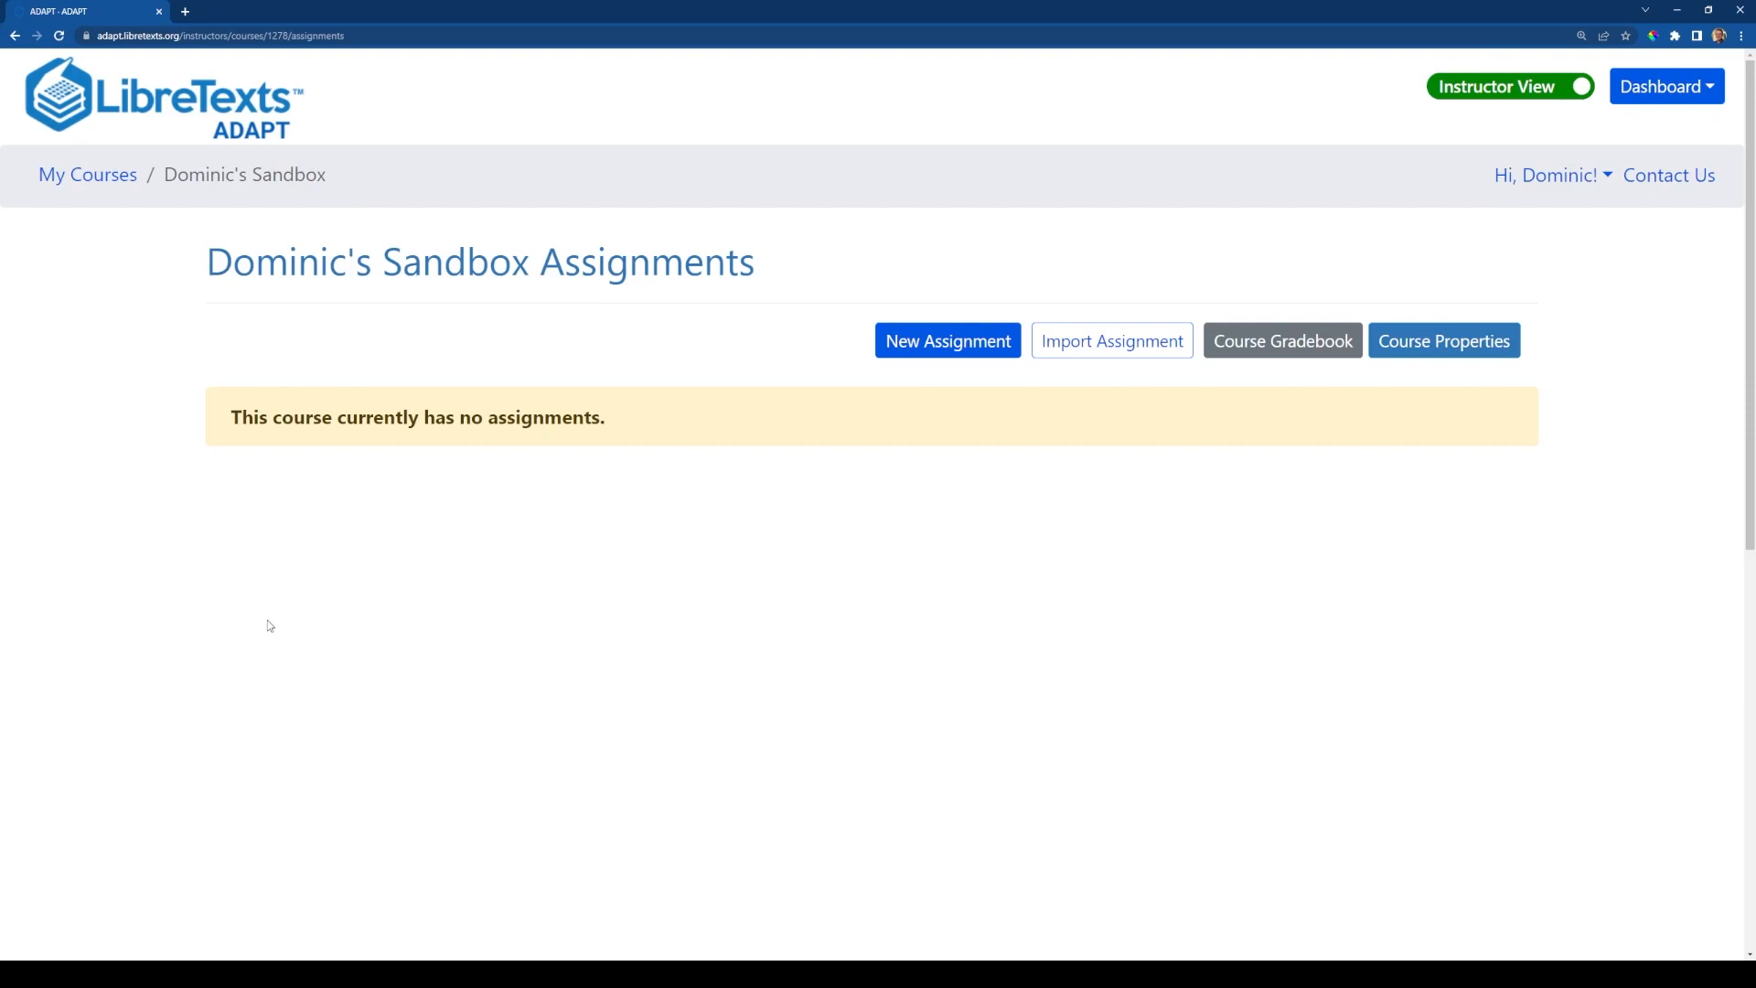
pyautogui.click(16, 38)
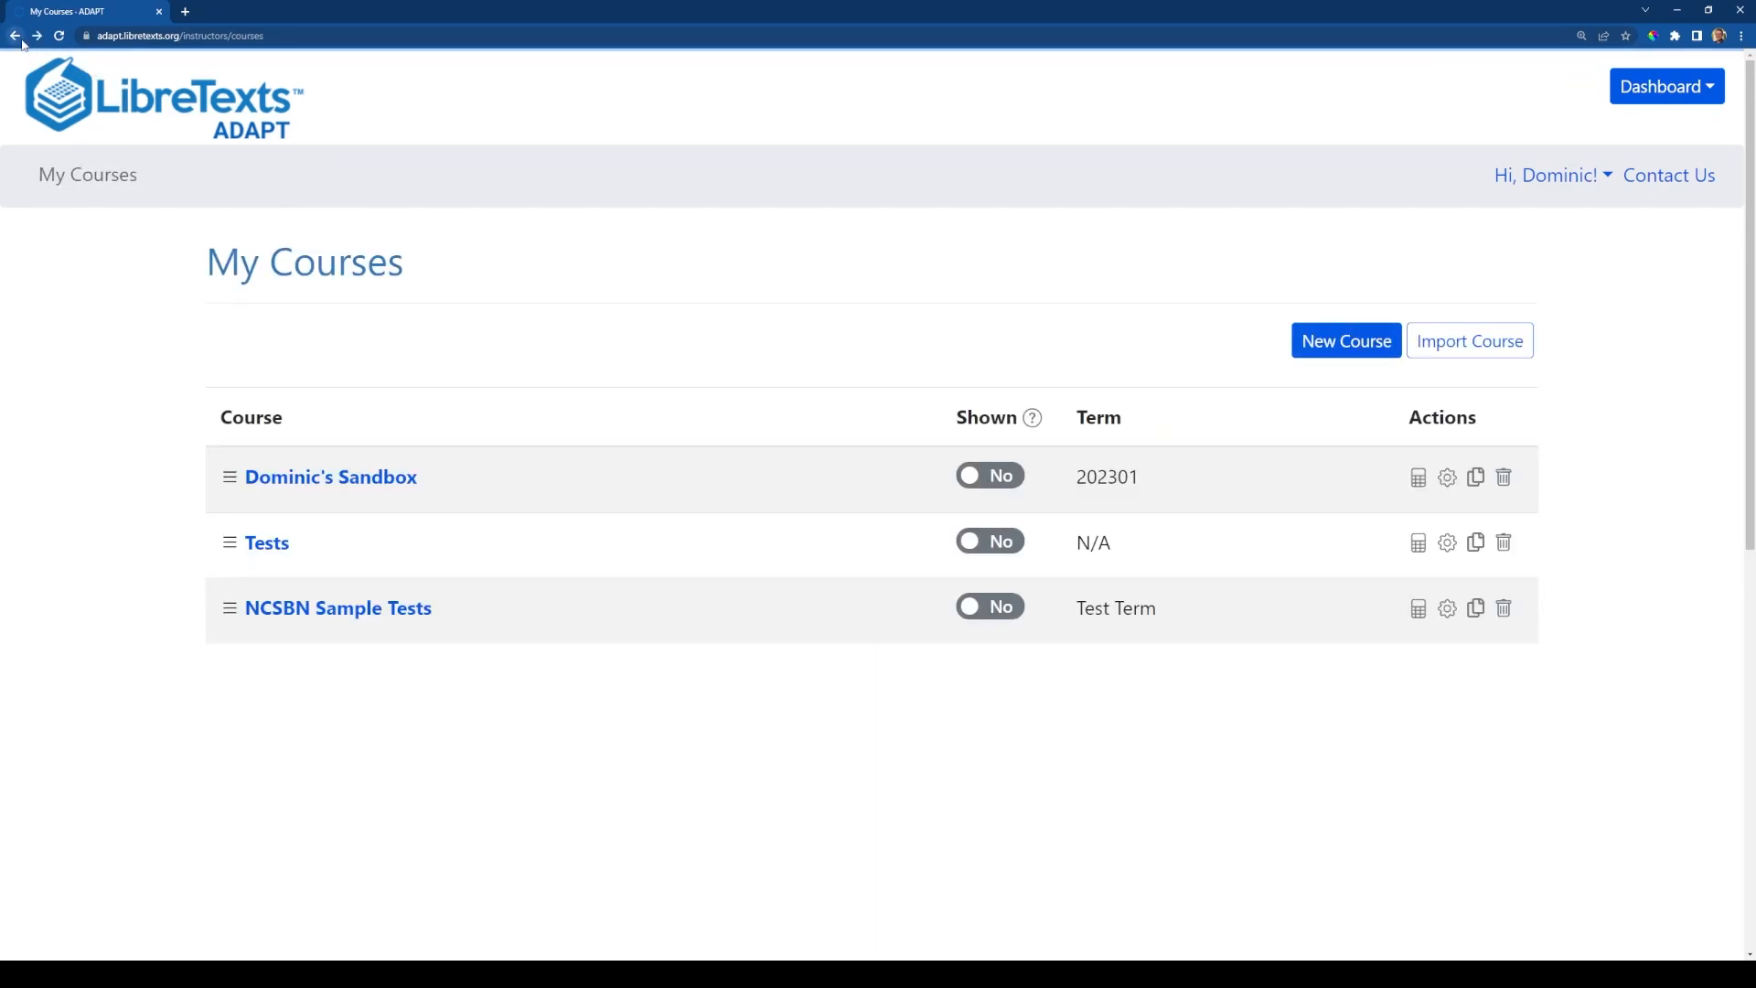
pyautogui.click(313, 607)
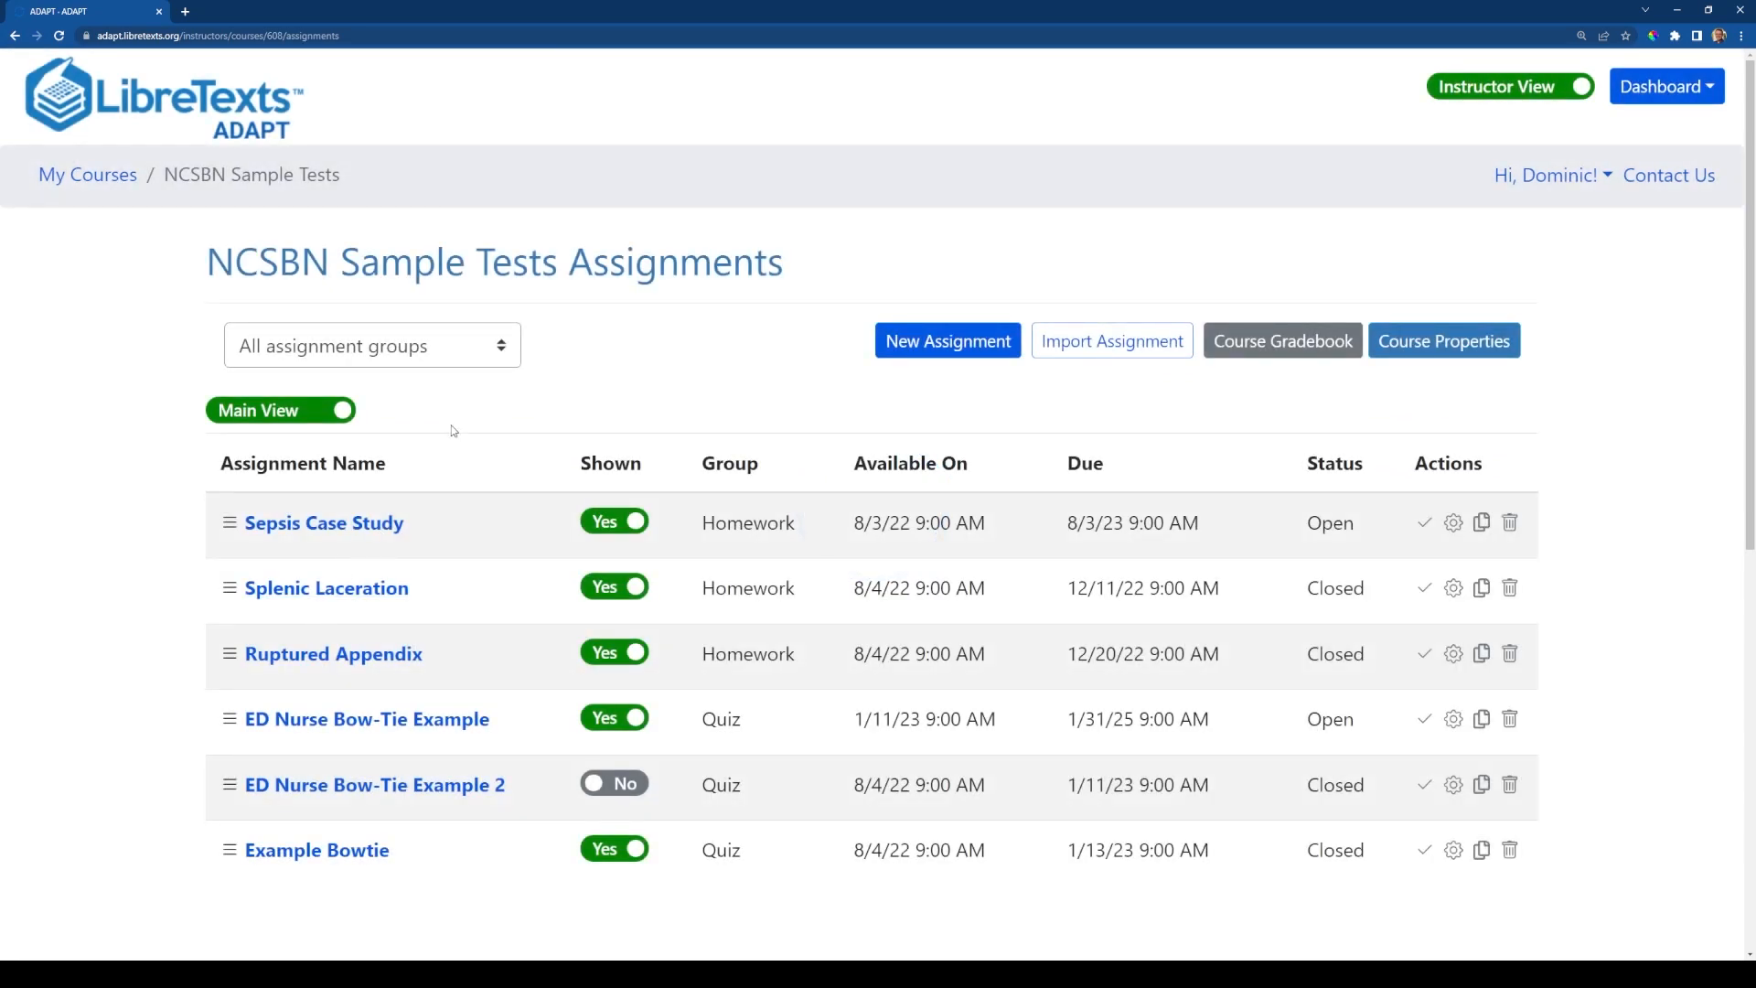
pyautogui.scroll(-1, 453, 432)
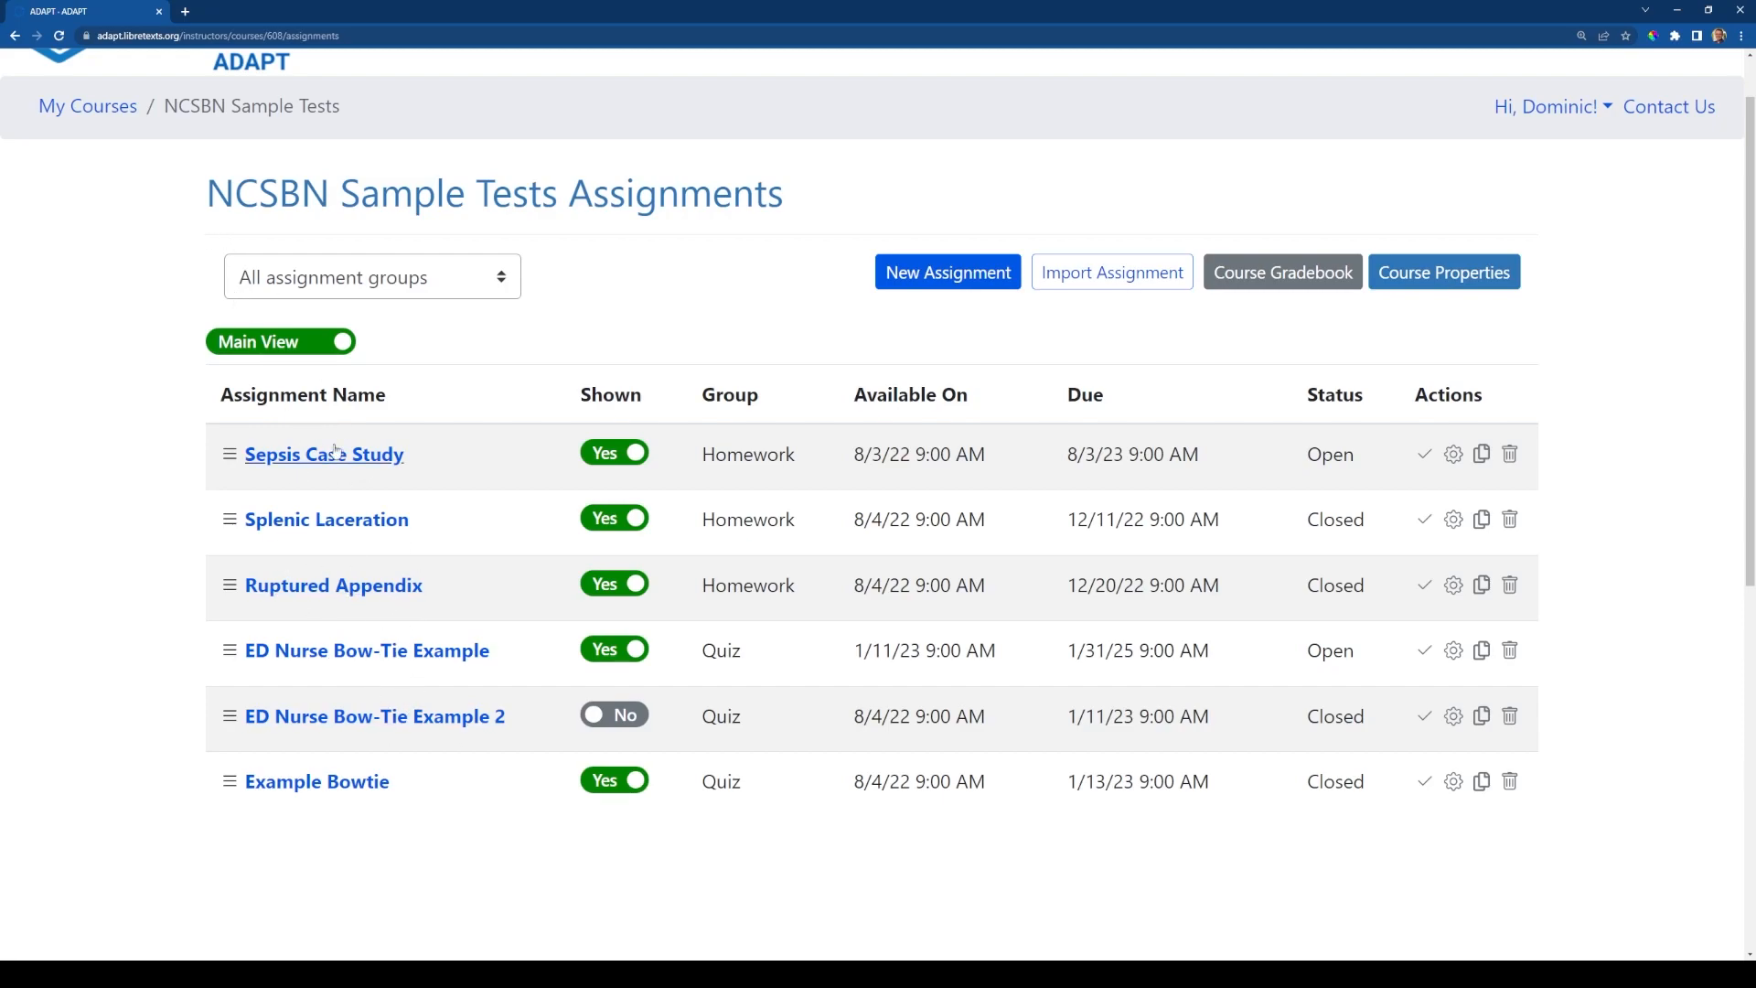
pyautogui.click(16, 37)
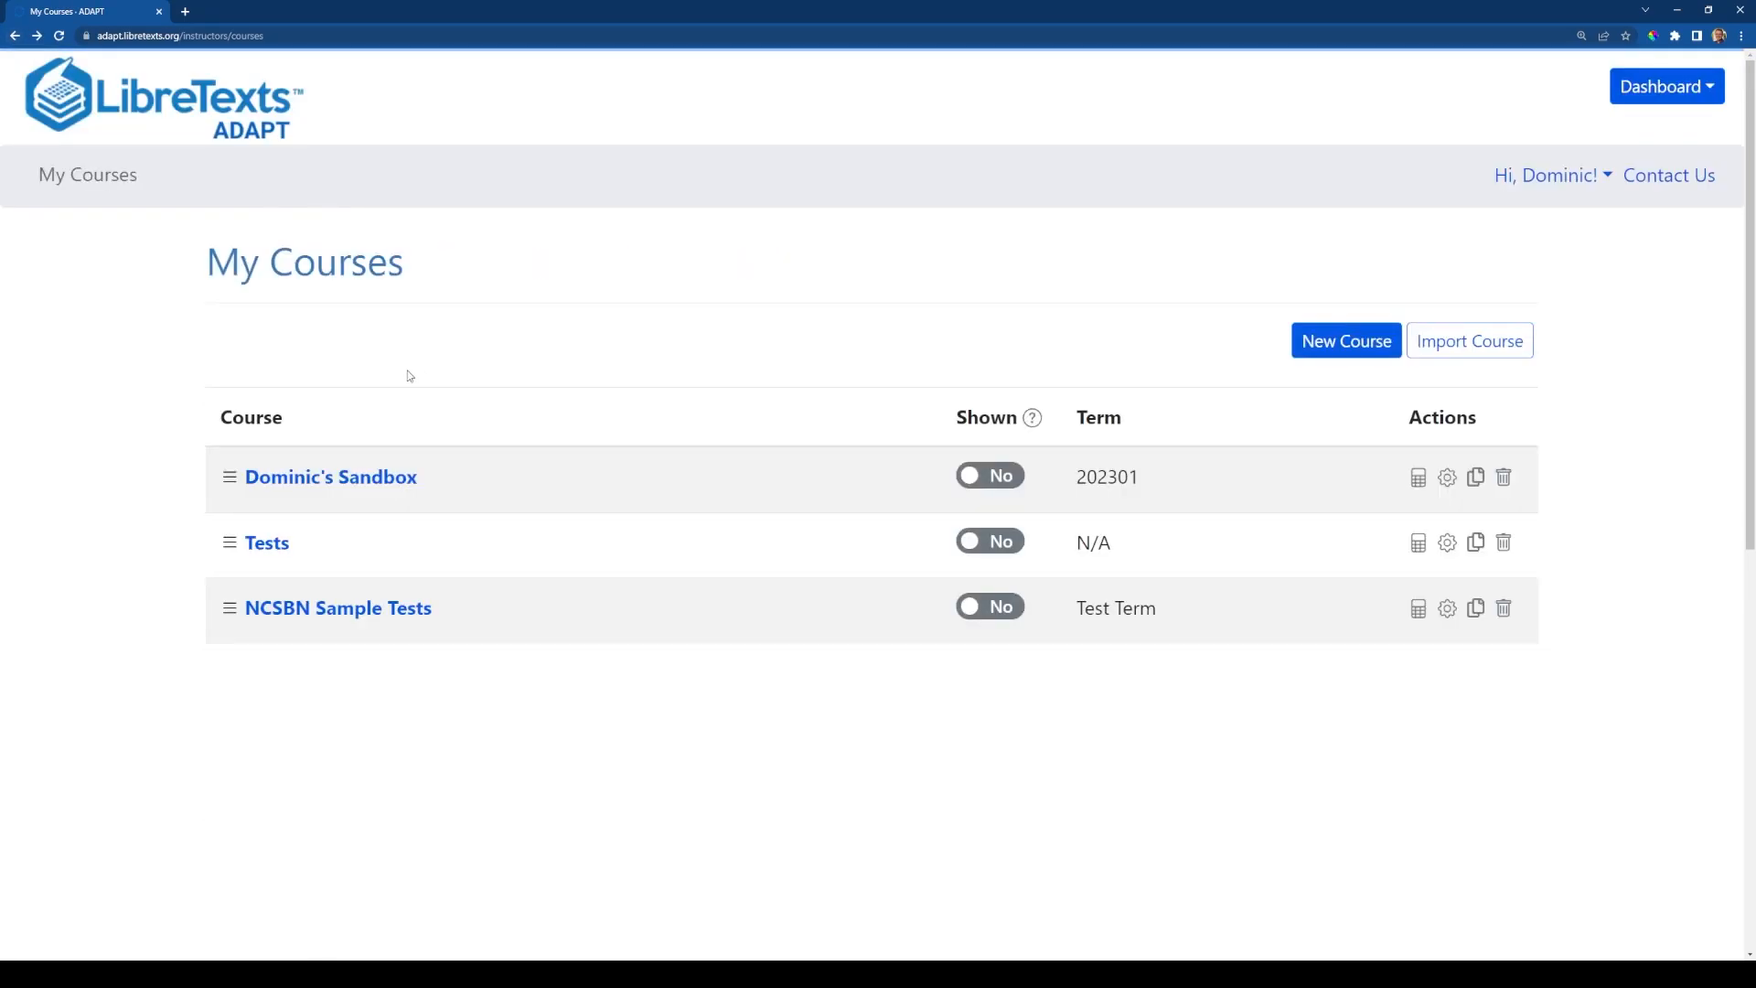
# - Start a new assignment in the sandbox course and look over its properties form
pyautogui.click(350, 478)
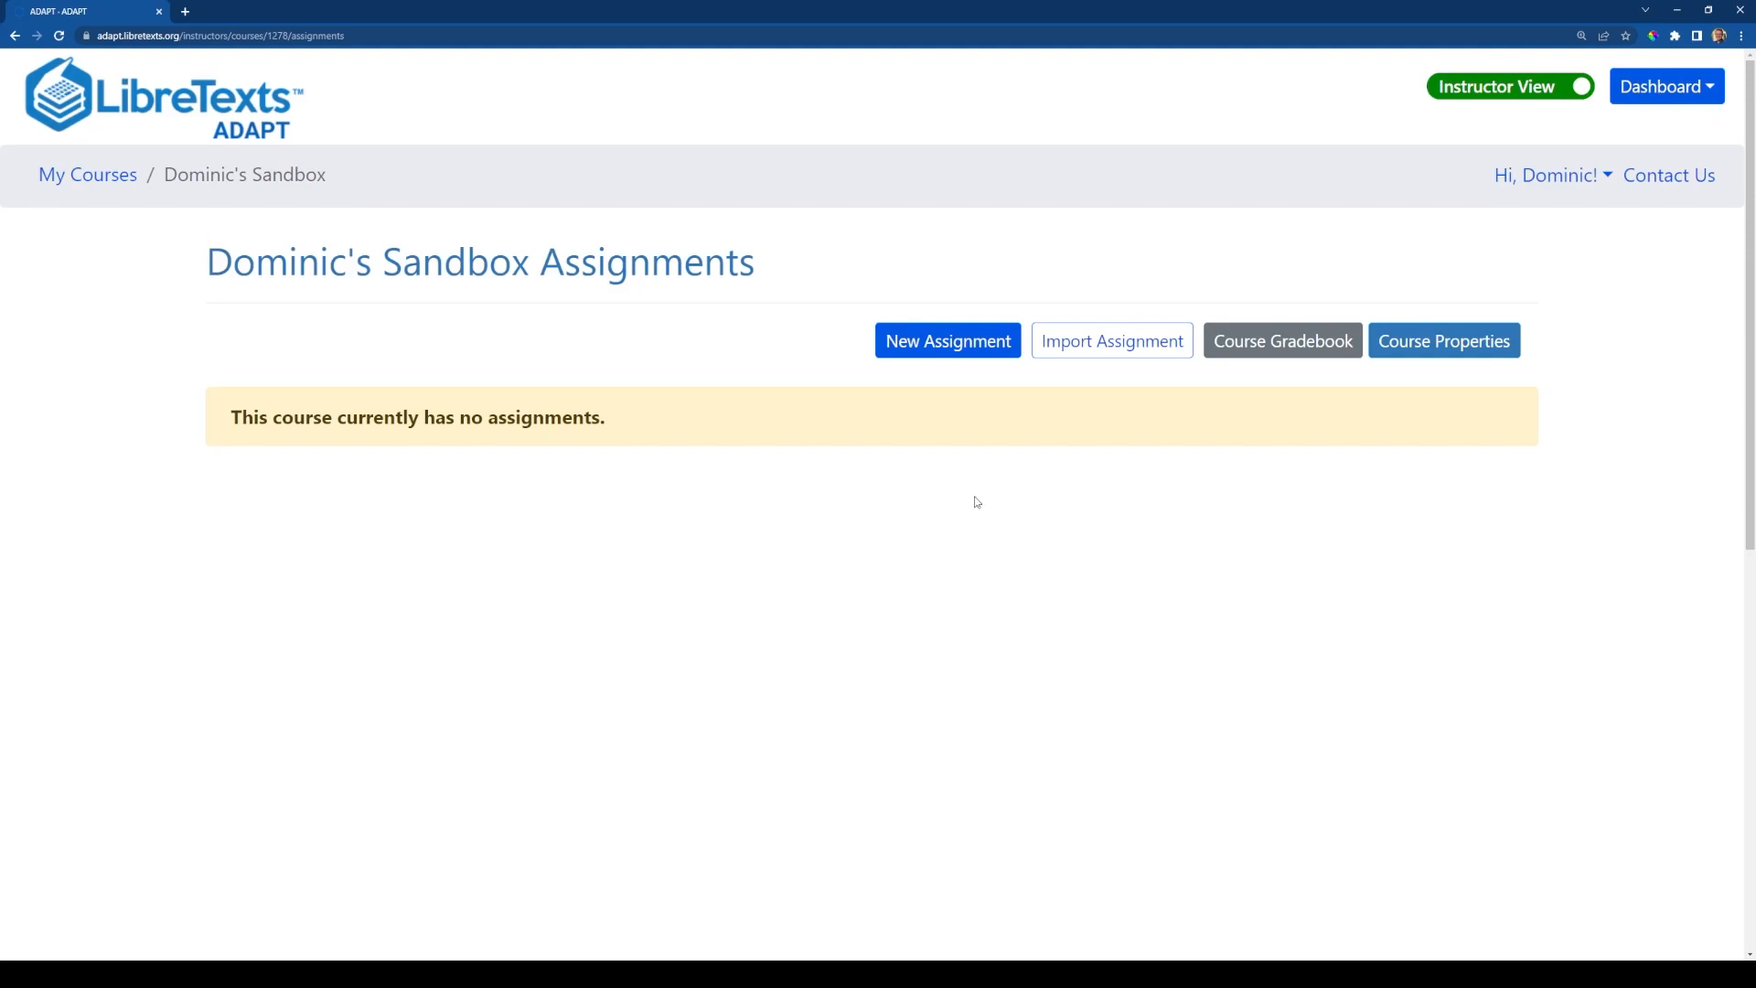
pyautogui.click(938, 349)
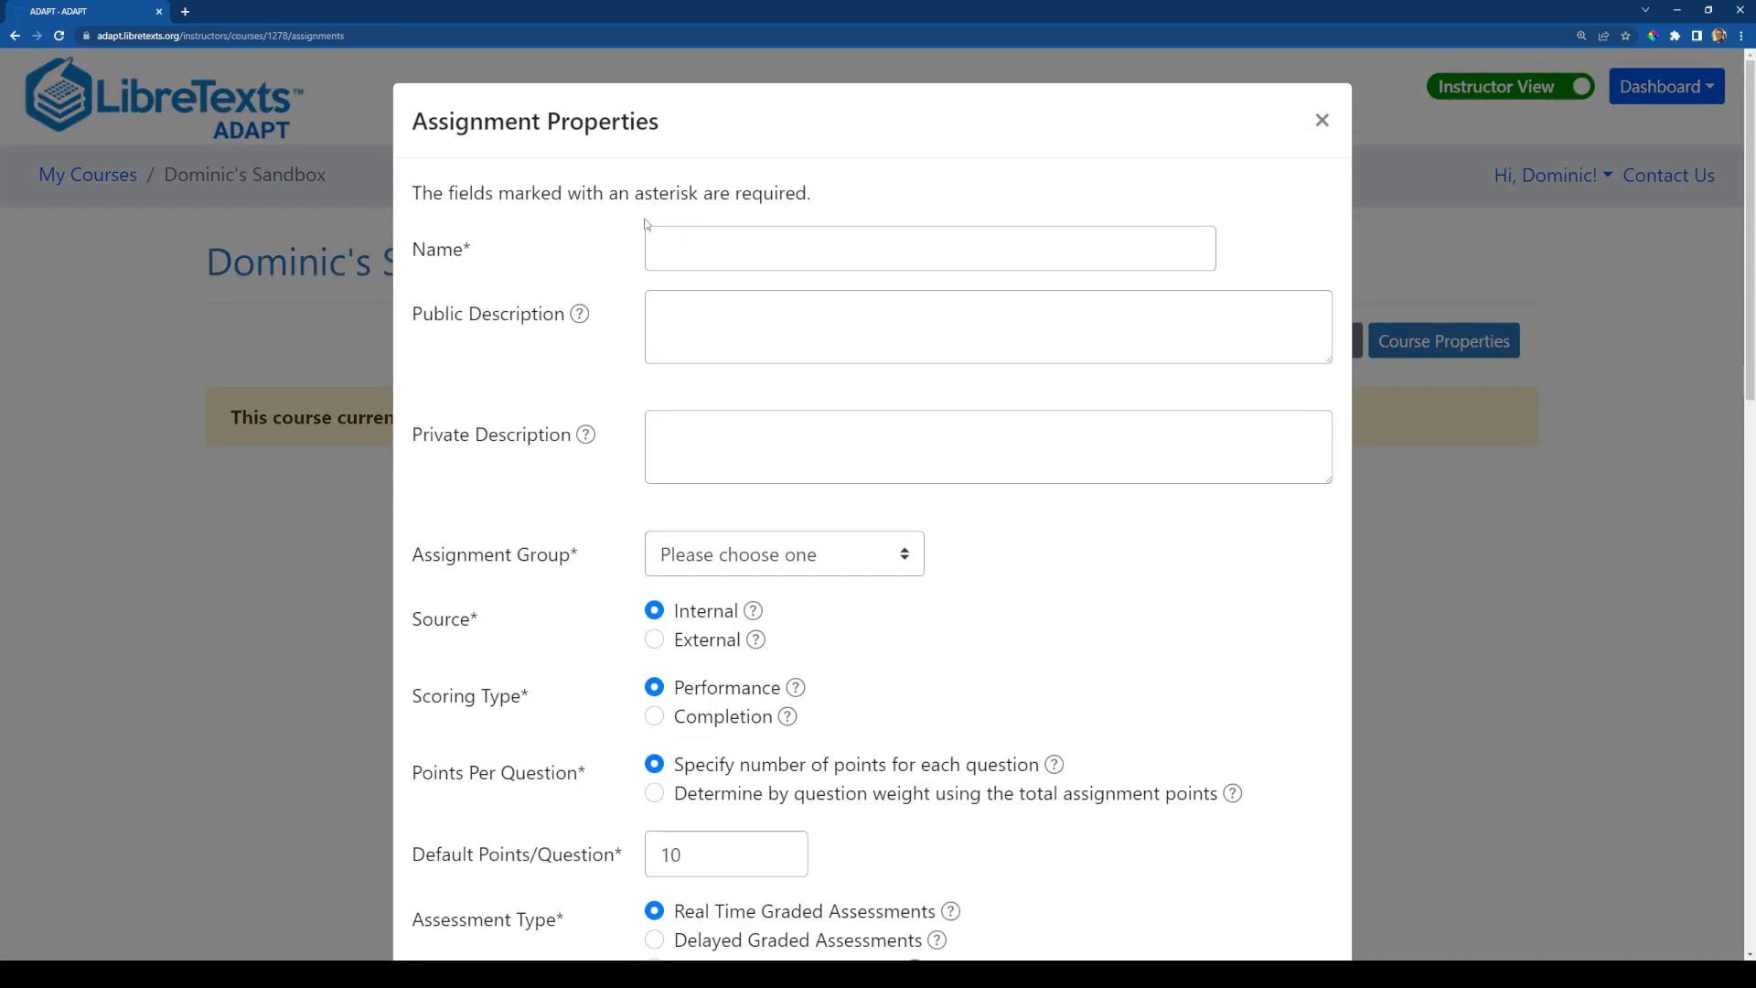
pyautogui.scroll(-5, 658, 237)
pyautogui.scroll(5, 657, 259)
pyautogui.click(714, 252)
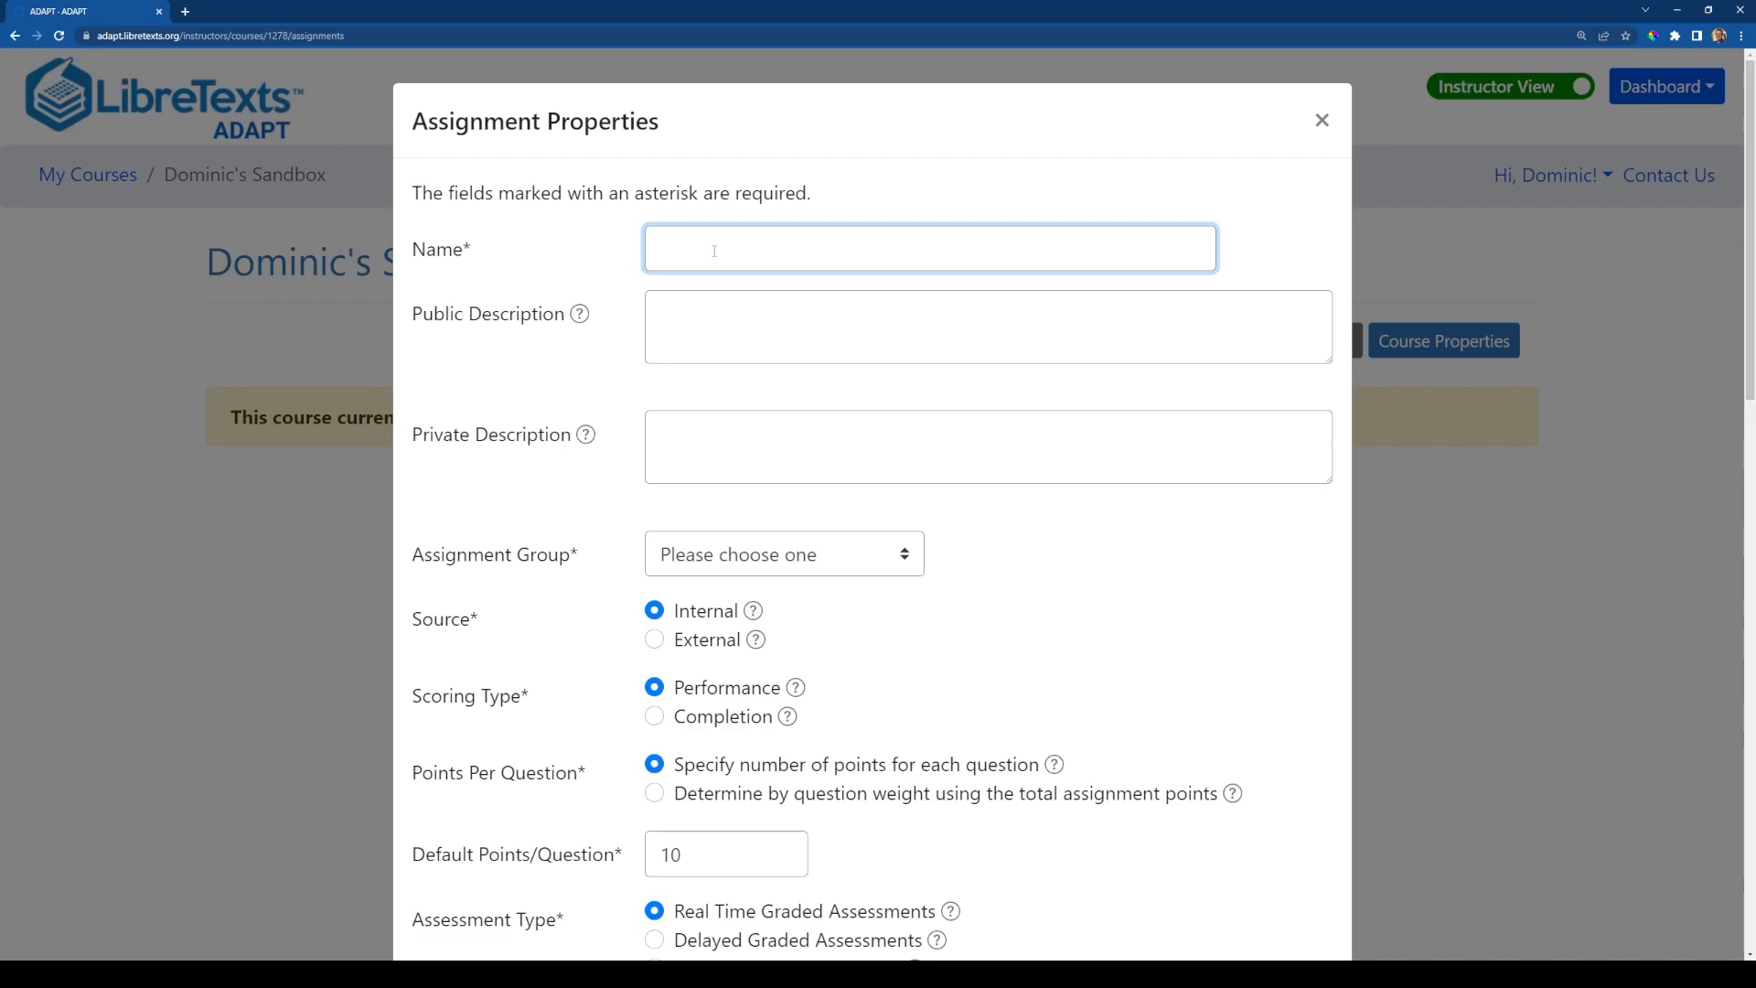
pyautogui.write('Quiz 10')
pyautogui.click(859, 203)
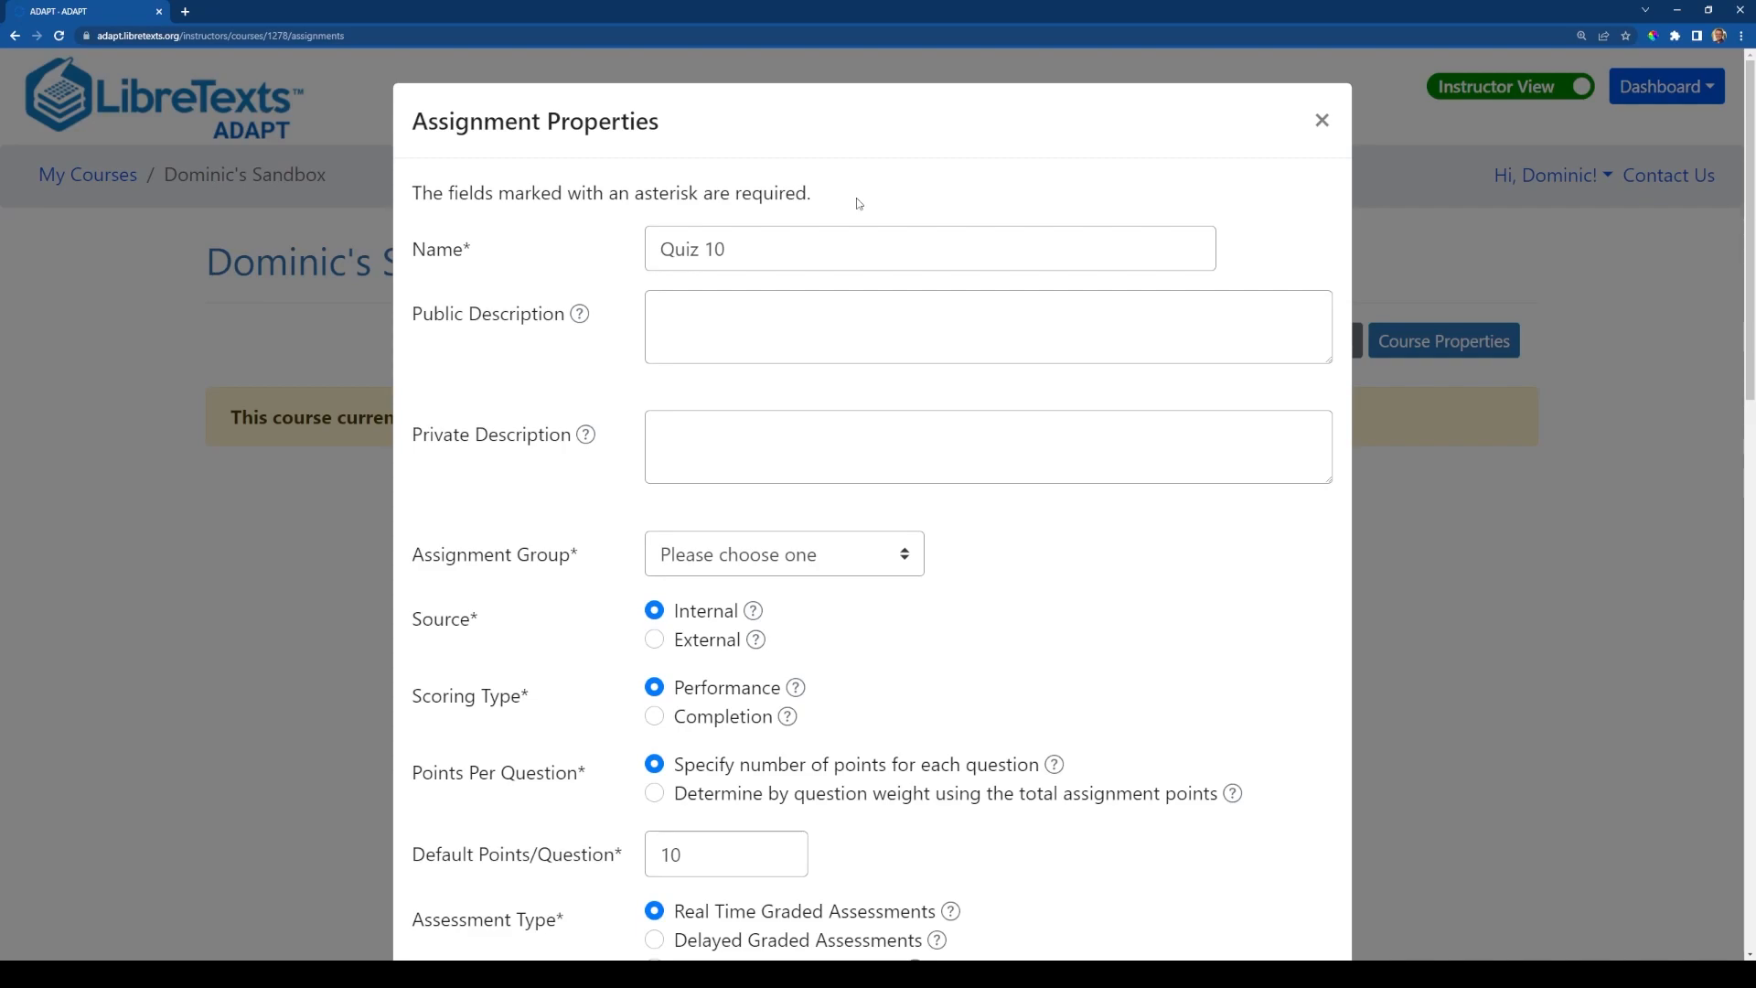
pyautogui.moveTo(757, 247); pyautogui.dragTo(597, 248)
pyautogui.press('BackSpace')
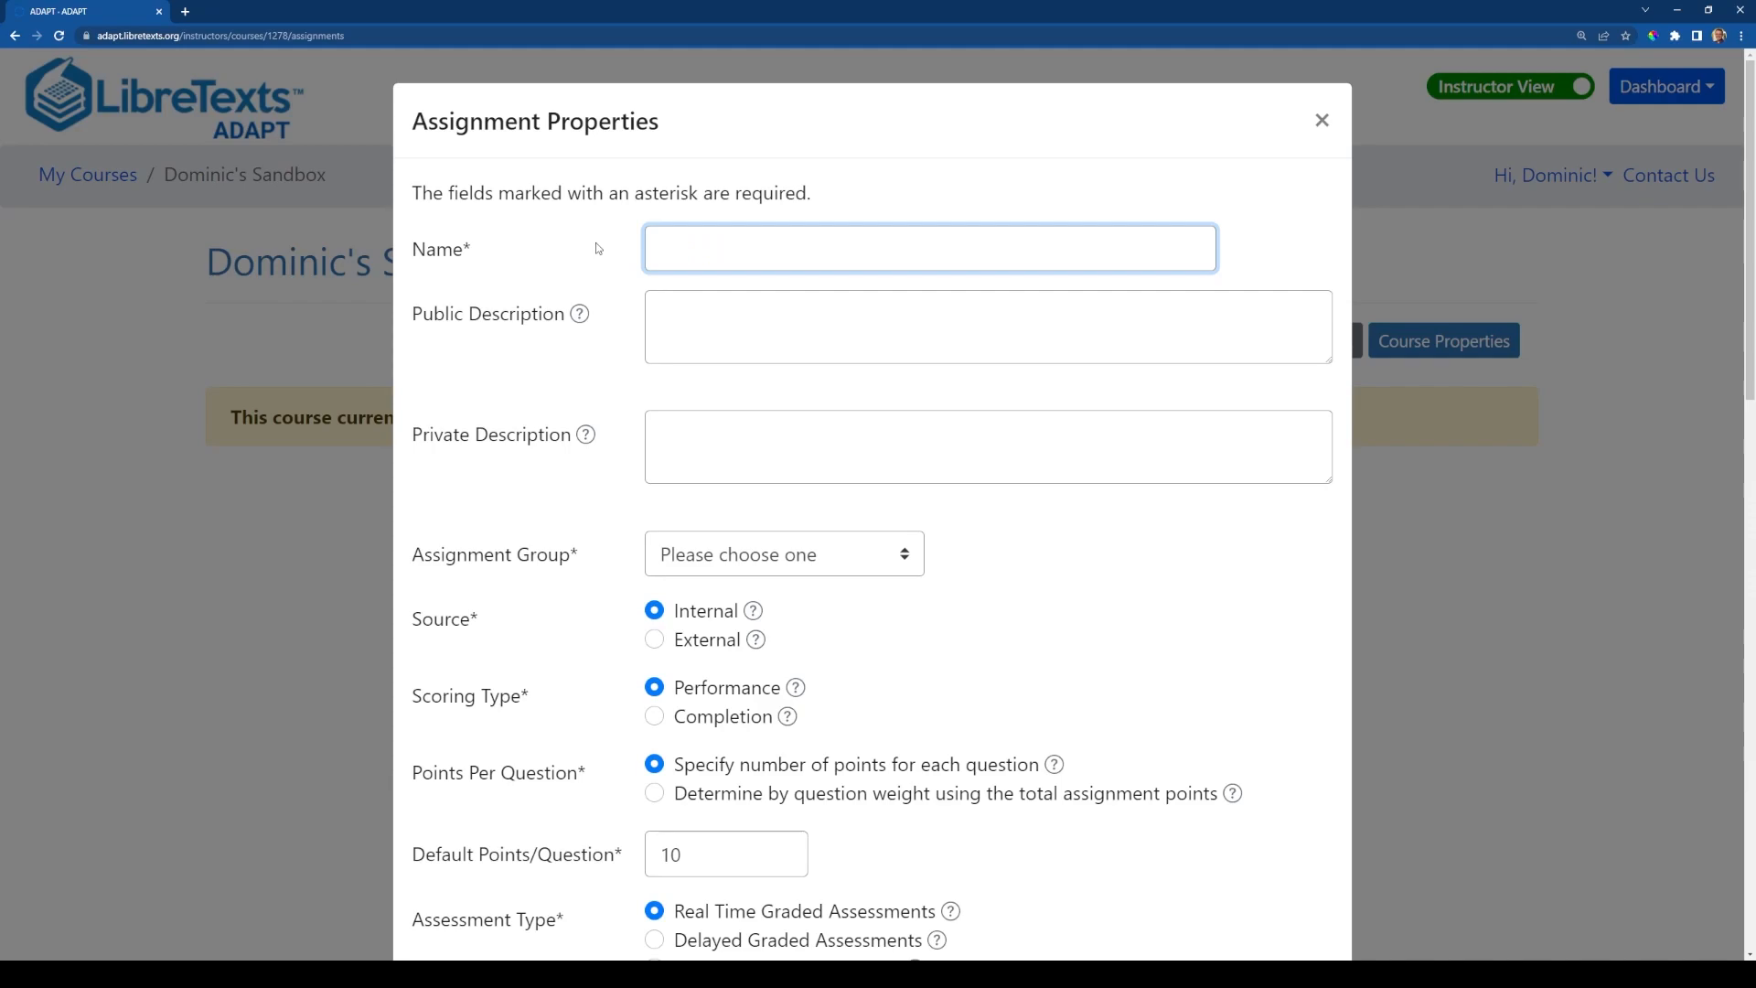
# - Name the assignment with the instructor's first name in possessive form followed by "Sandbox Example Assignment"
pyautogui.write("Dominic's Sandbox Example")
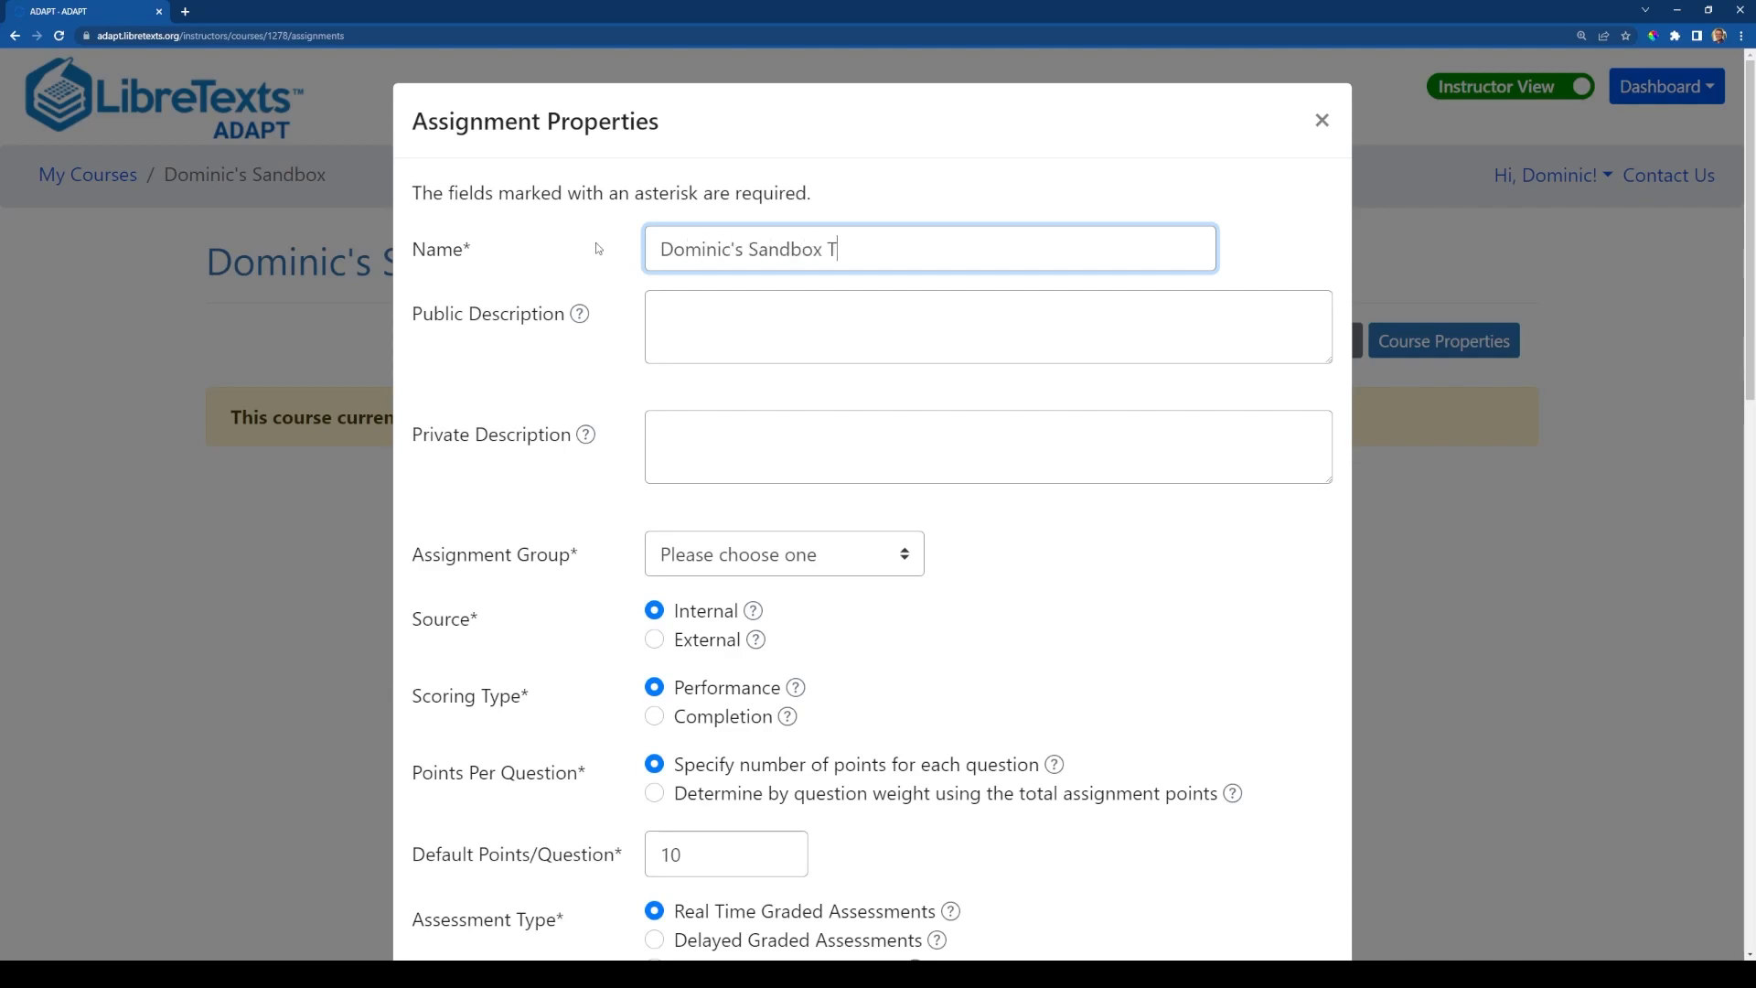
pyautogui.write(' Course')
pyautogui.click(571, 228)
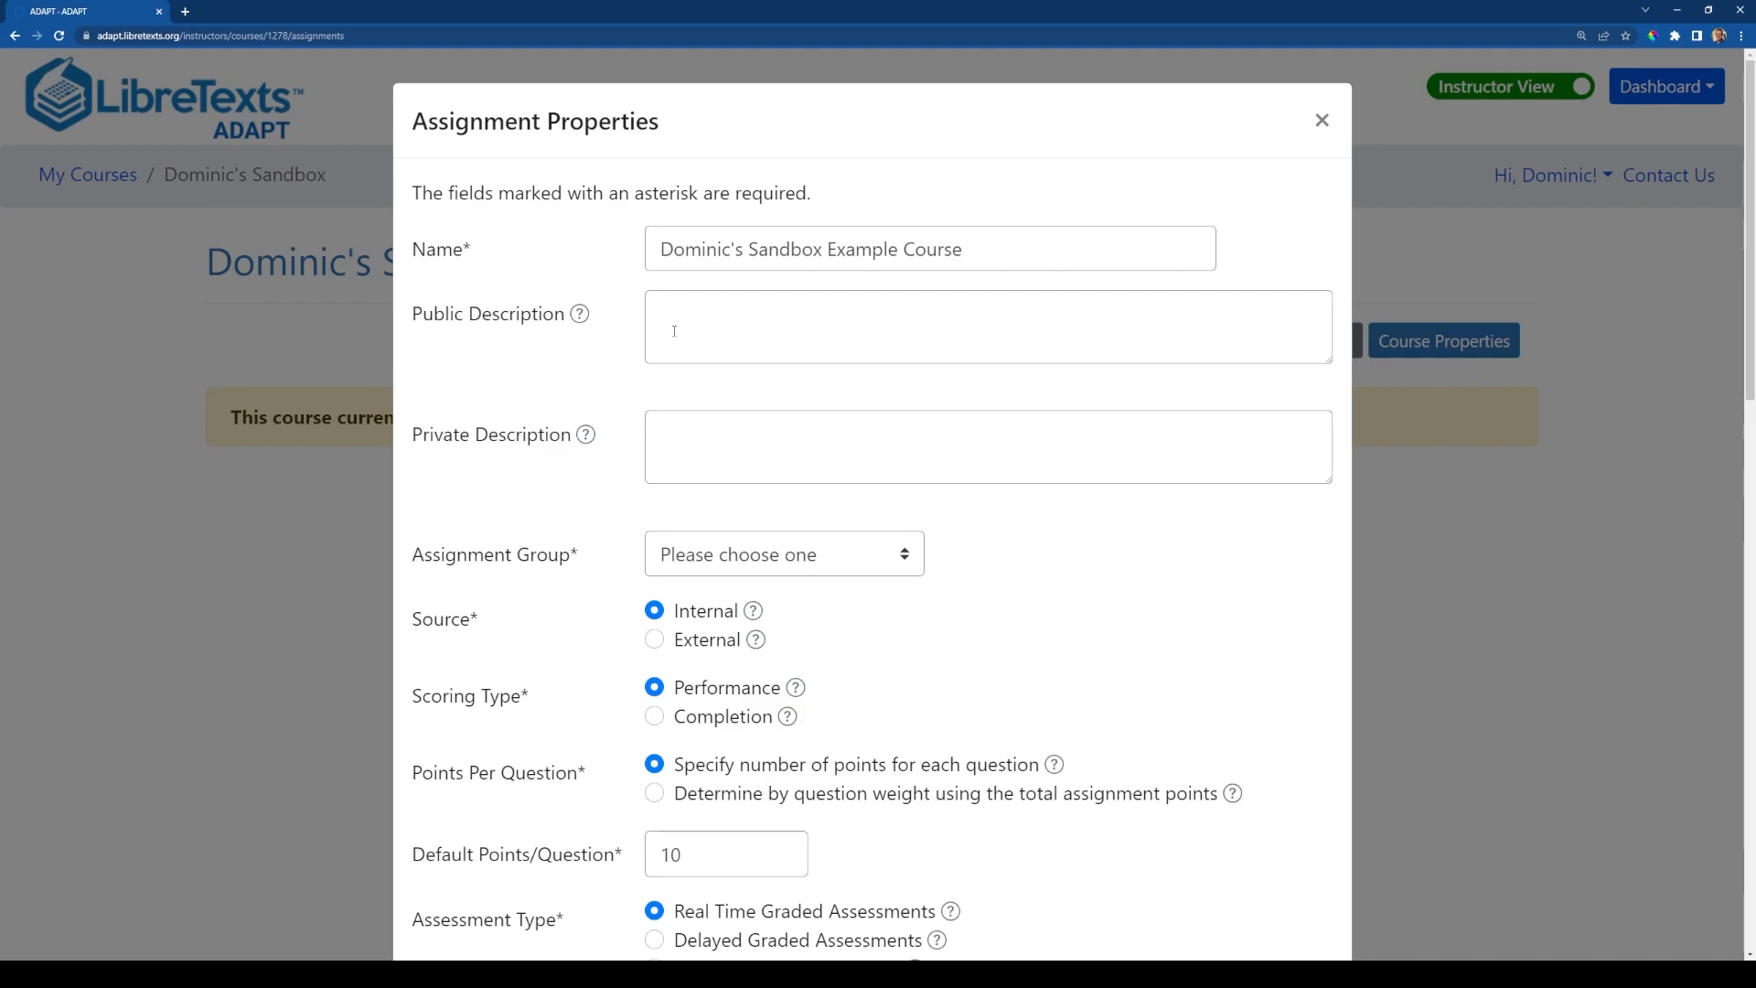
pyautogui.doubleClick(934, 250)
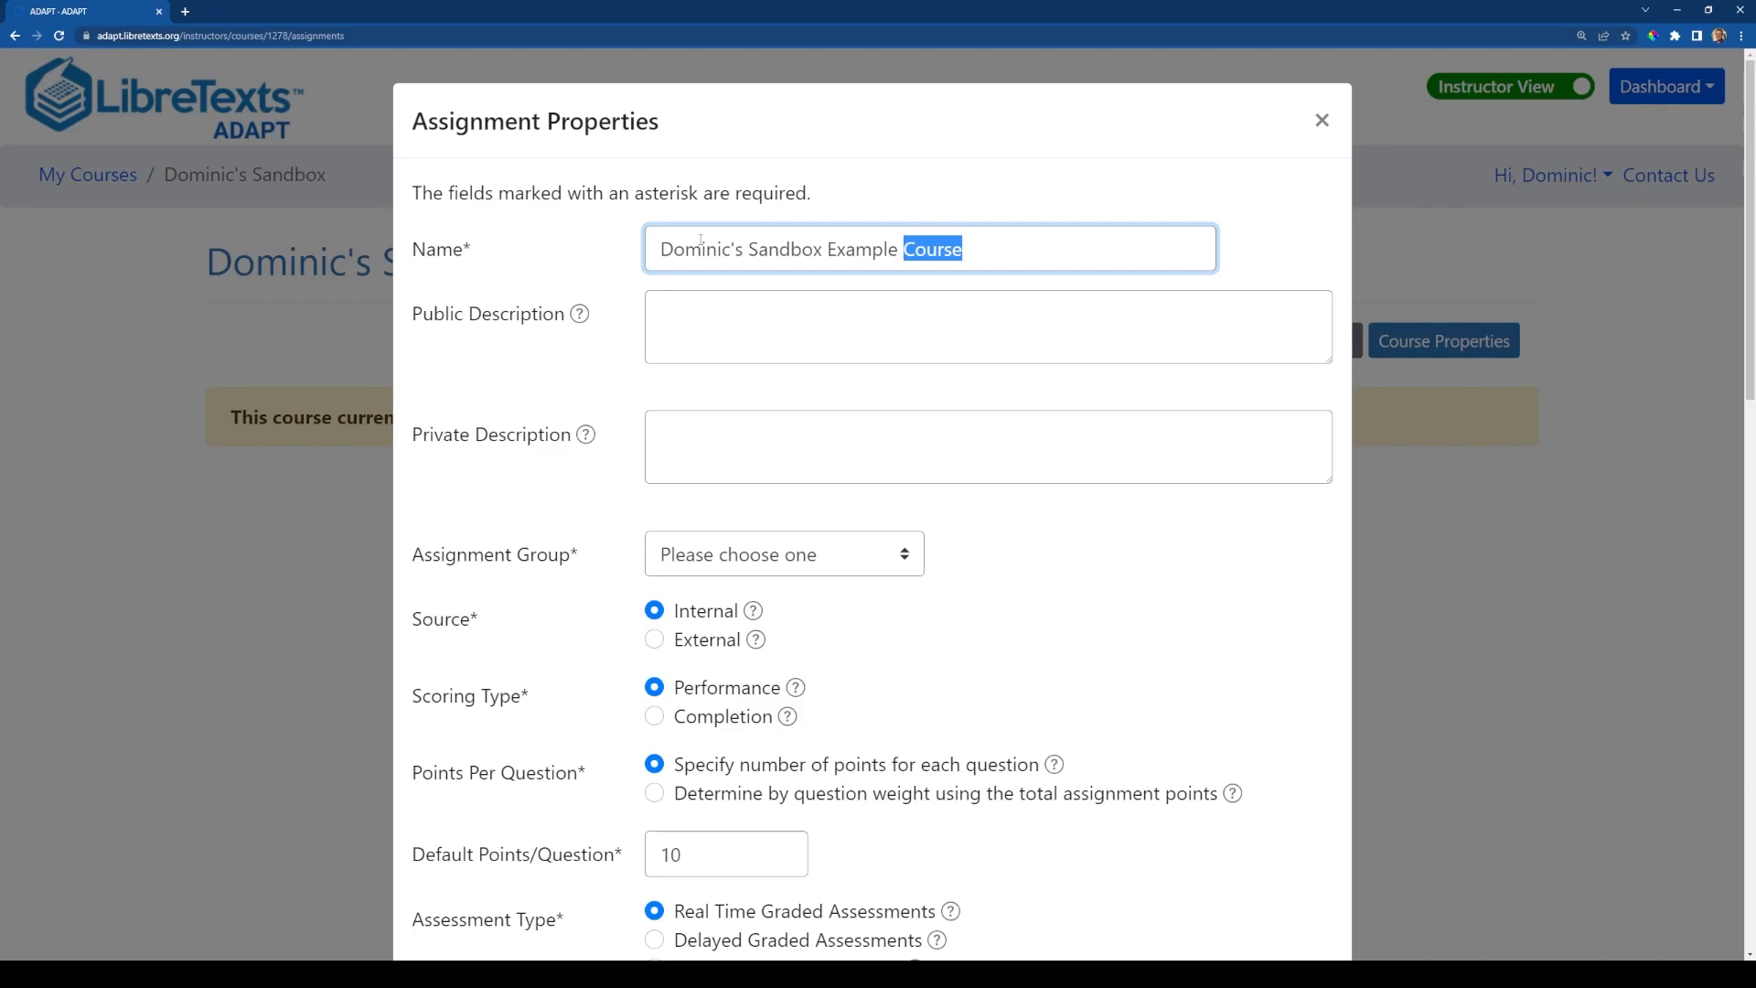
pyautogui.write('Assignment')
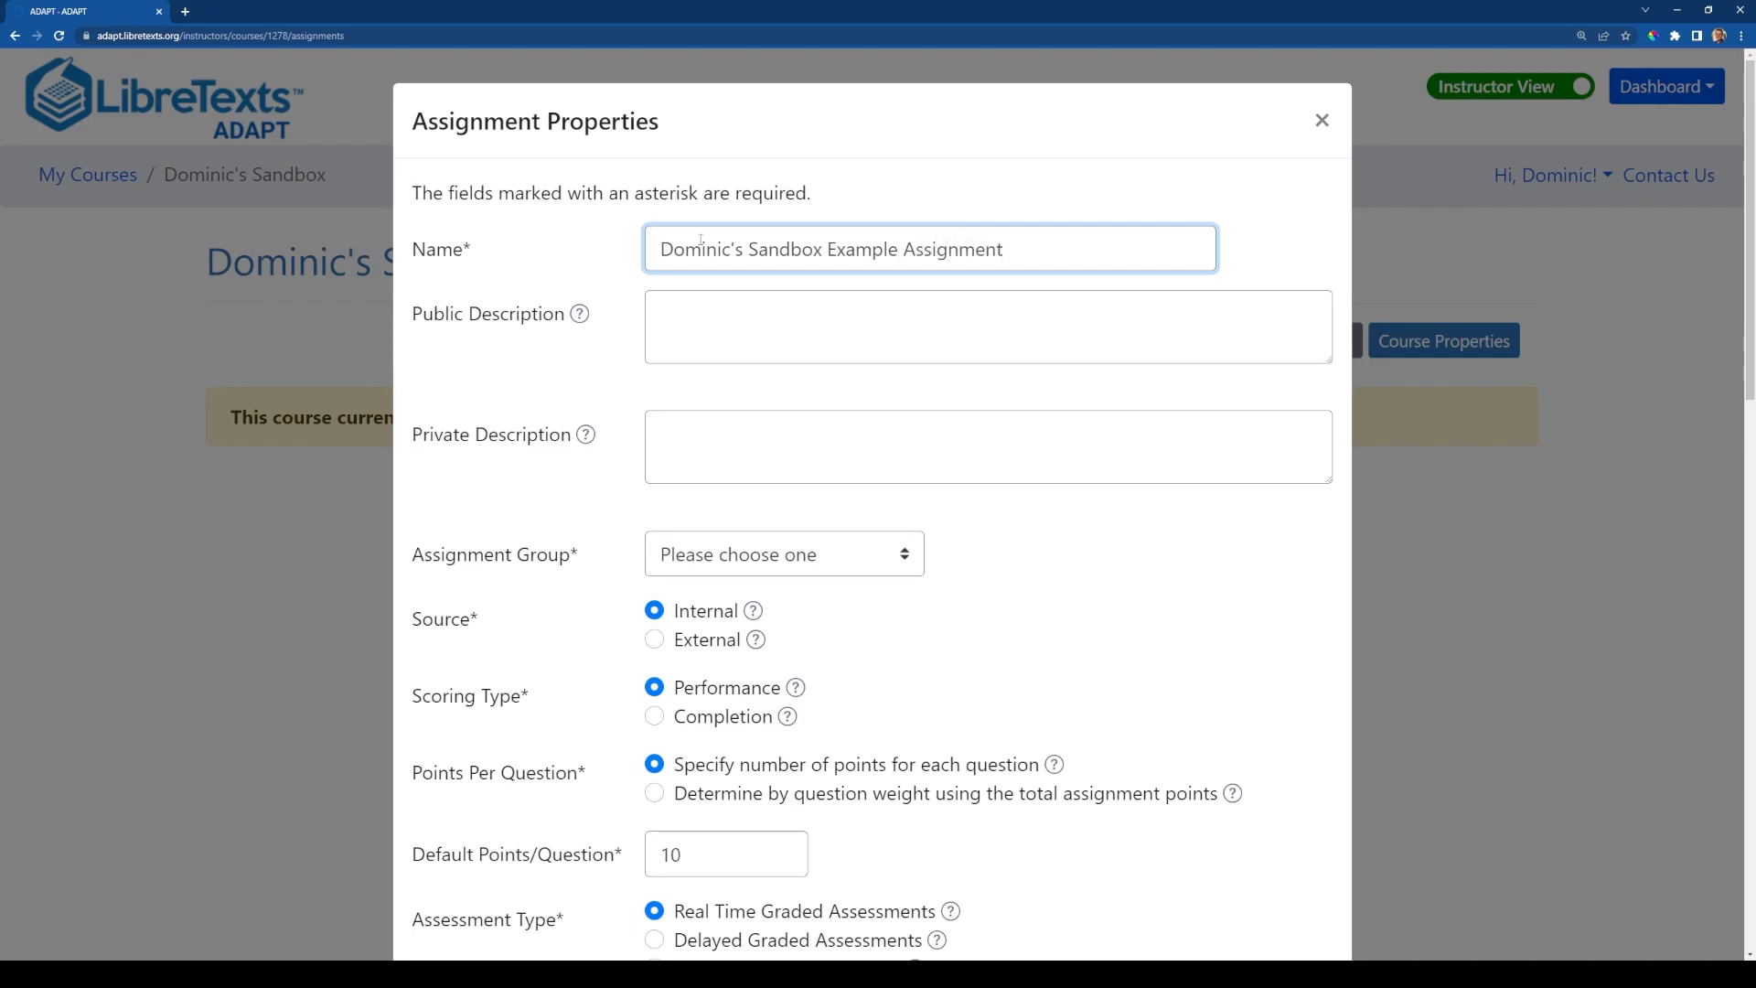
pyautogui.click(704, 194)
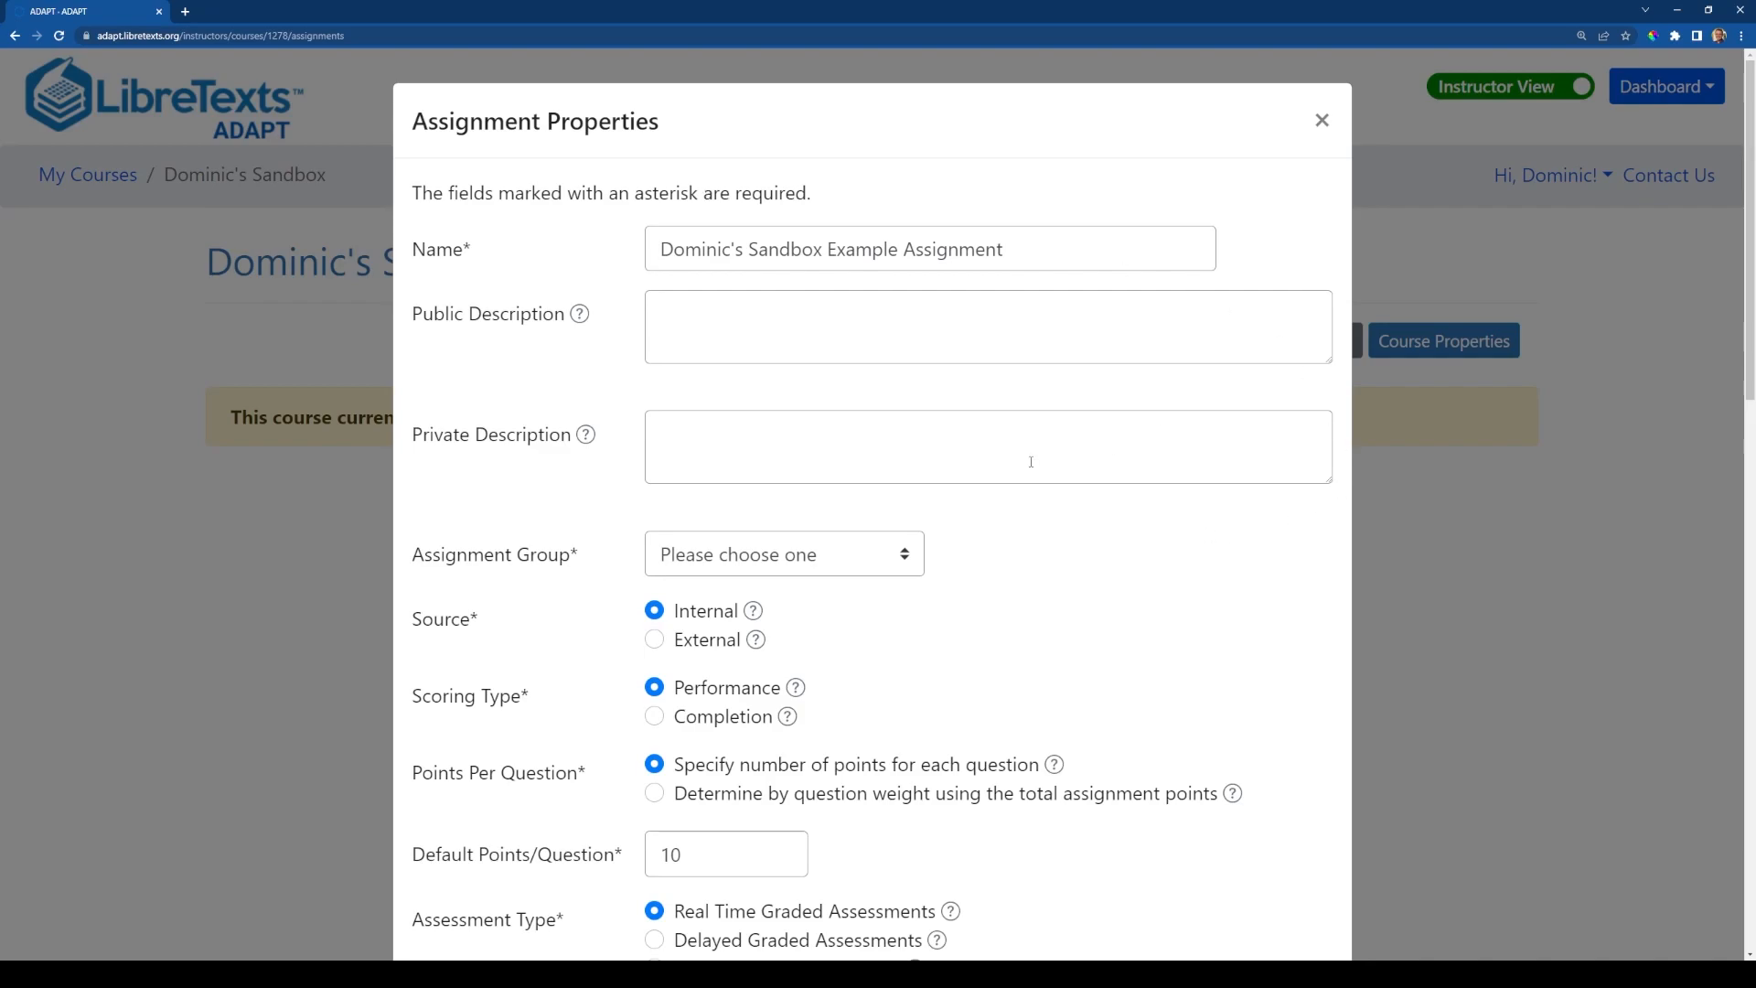
# - Leave the private description empty and set the assignment group to Quiz
pyautogui.click(698, 434)
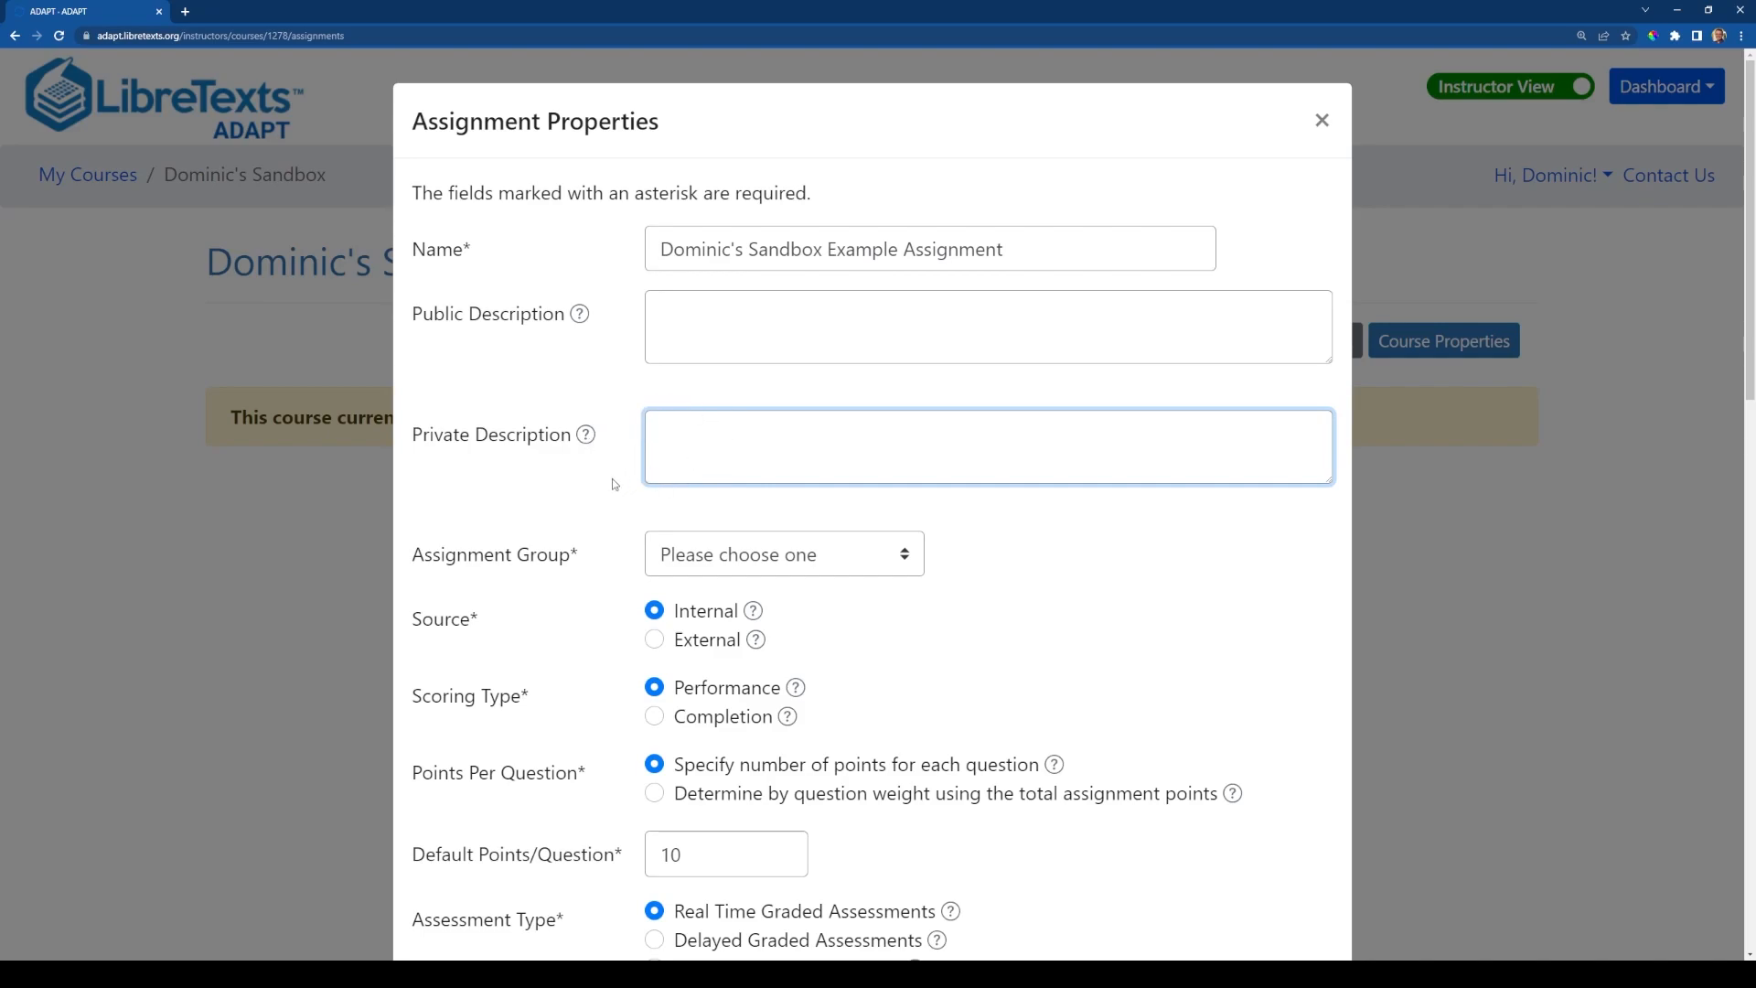
pyautogui.click(990, 547)
pyautogui.click(825, 556)
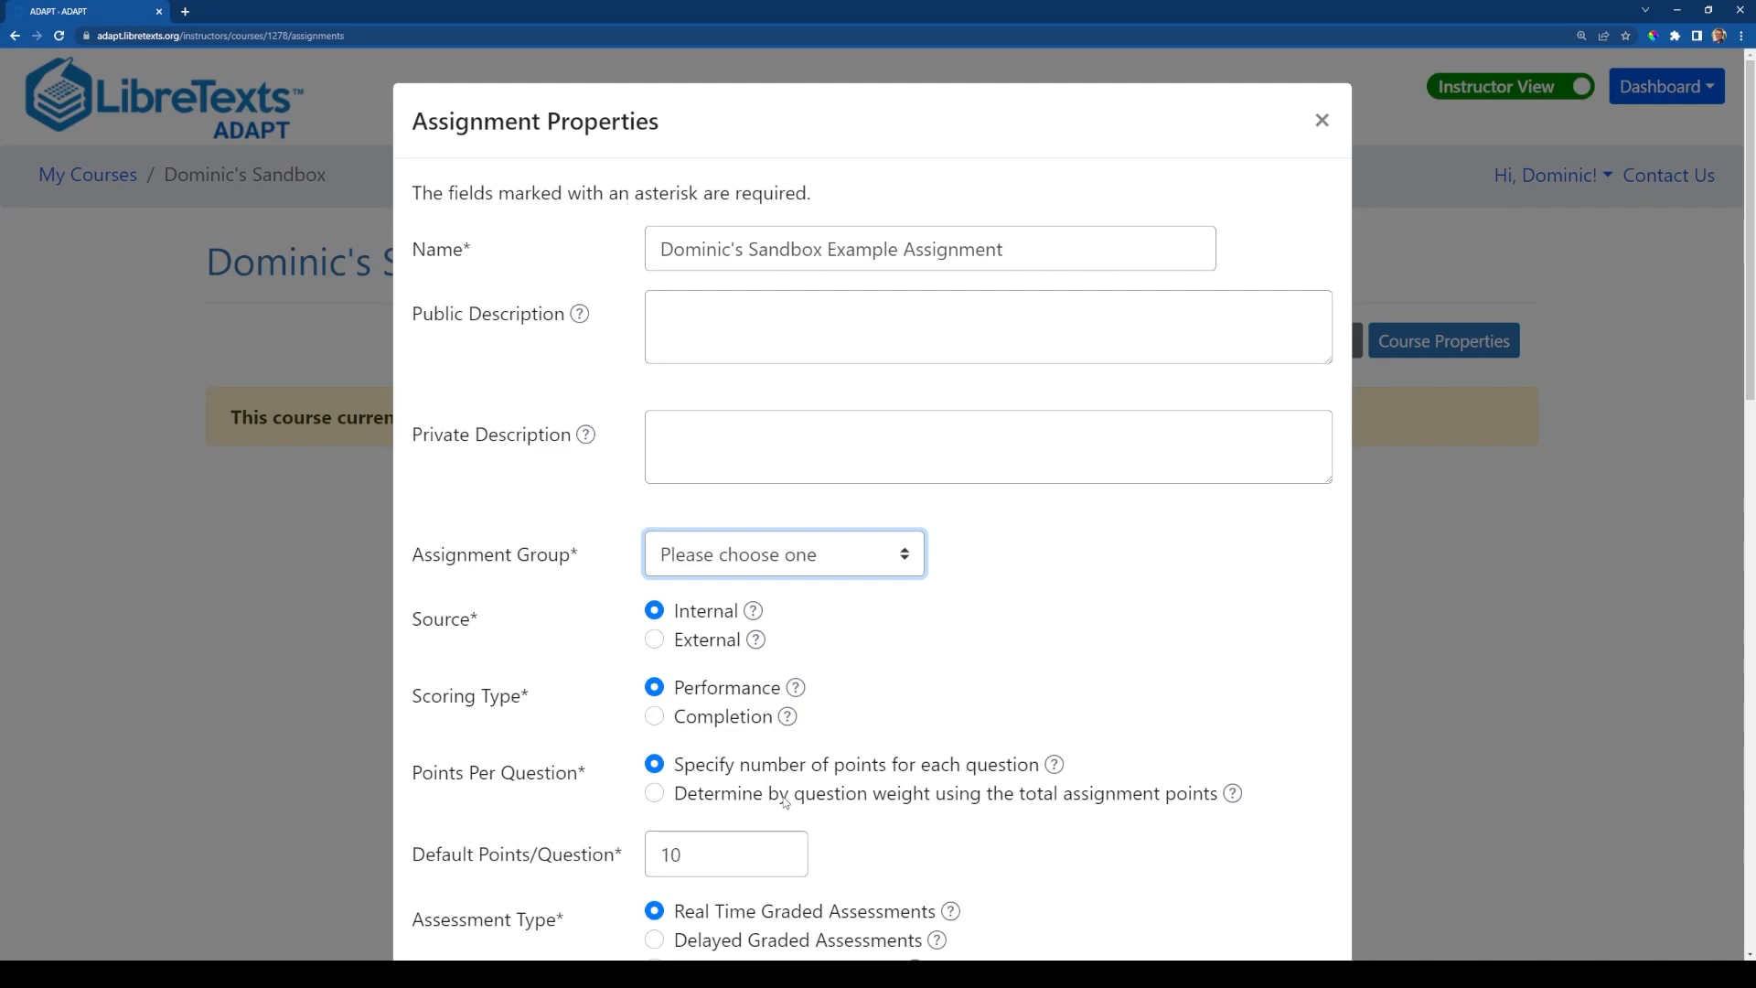
pyautogui.click(695, 757)
# - Review the scoring, points, assessment type, allowed attempts, solutions, late policy, final score, instructions and randomization settings of the new assignment
pyautogui.scroll(-2, 884, 693)
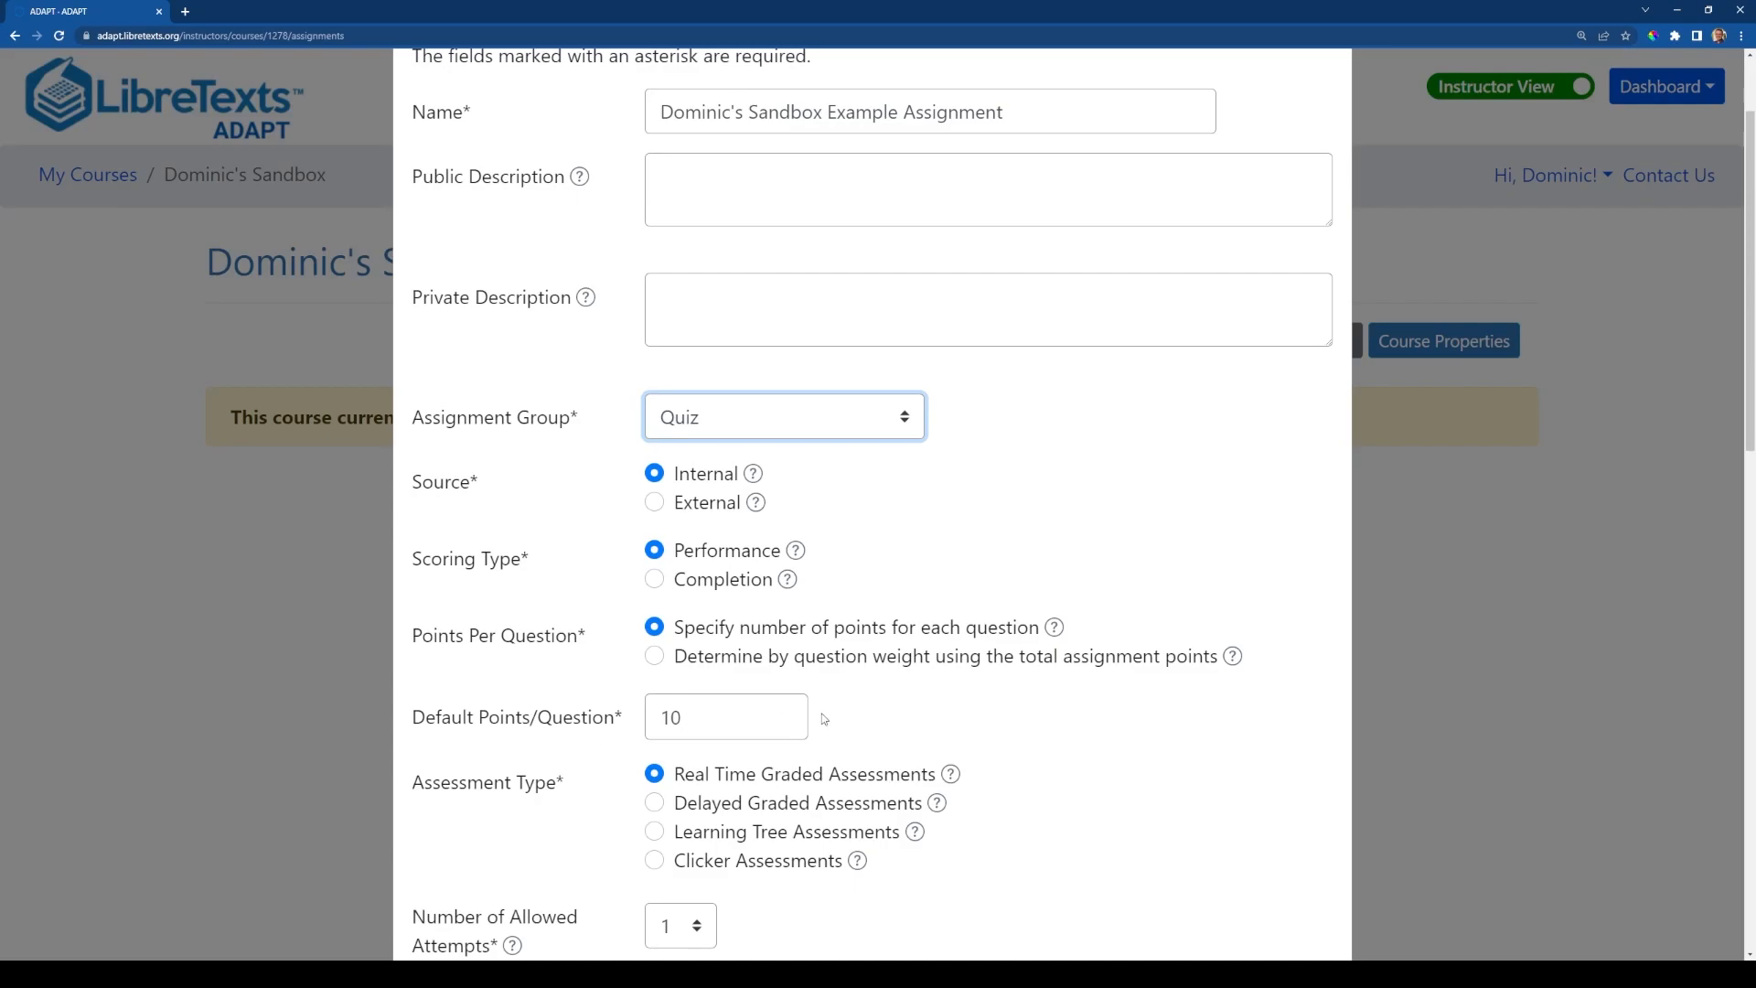
pyautogui.scroll(-2, 820, 714)
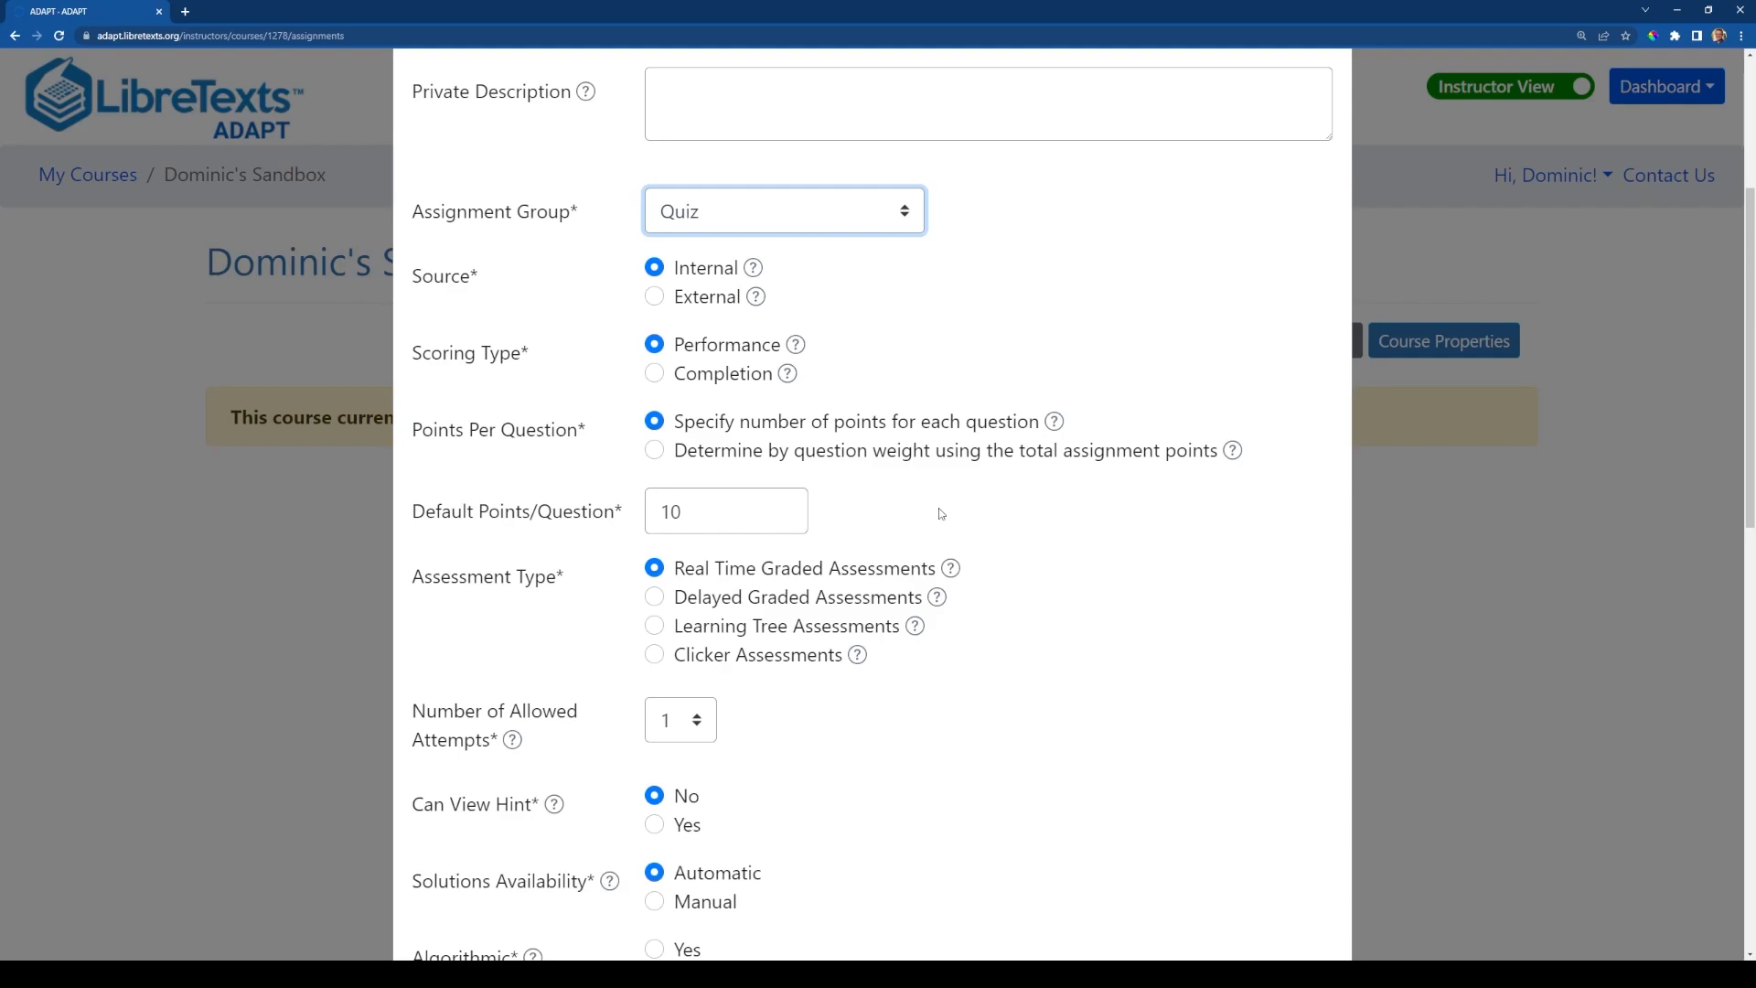
pyautogui.scroll(-2, 940, 513)
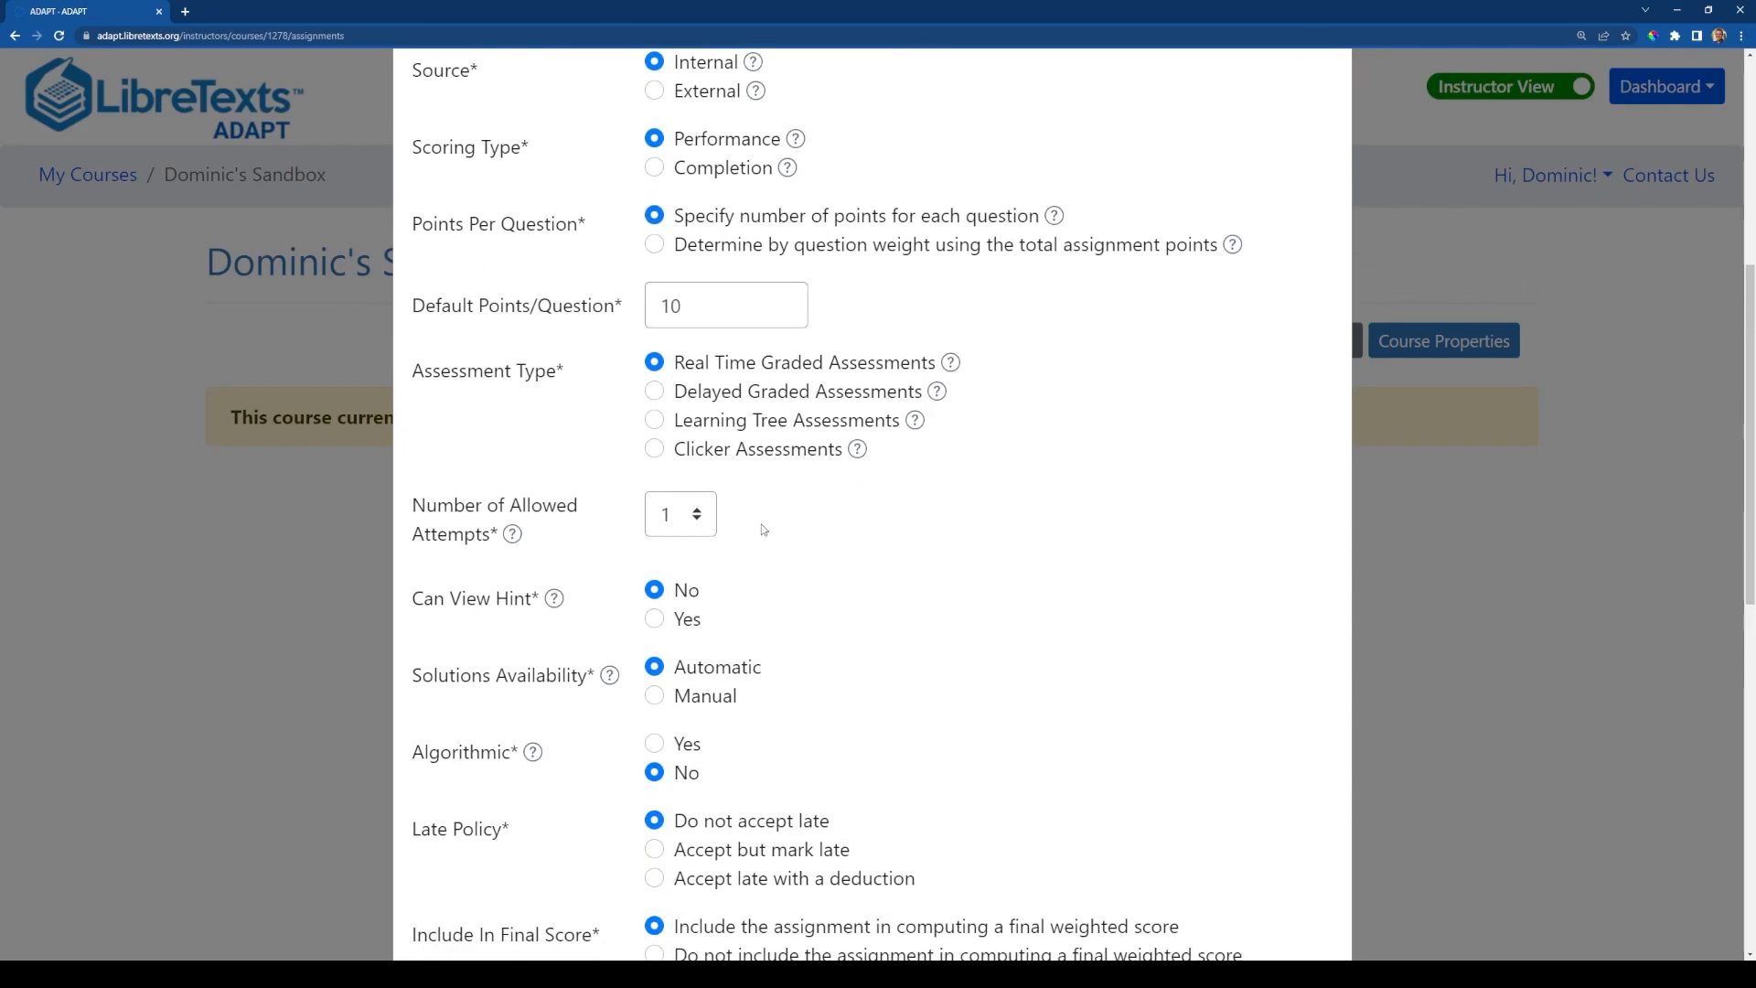
pyautogui.click(693, 521)
pyautogui.click(842, 515)
pyautogui.scroll(-1, 578, 655)
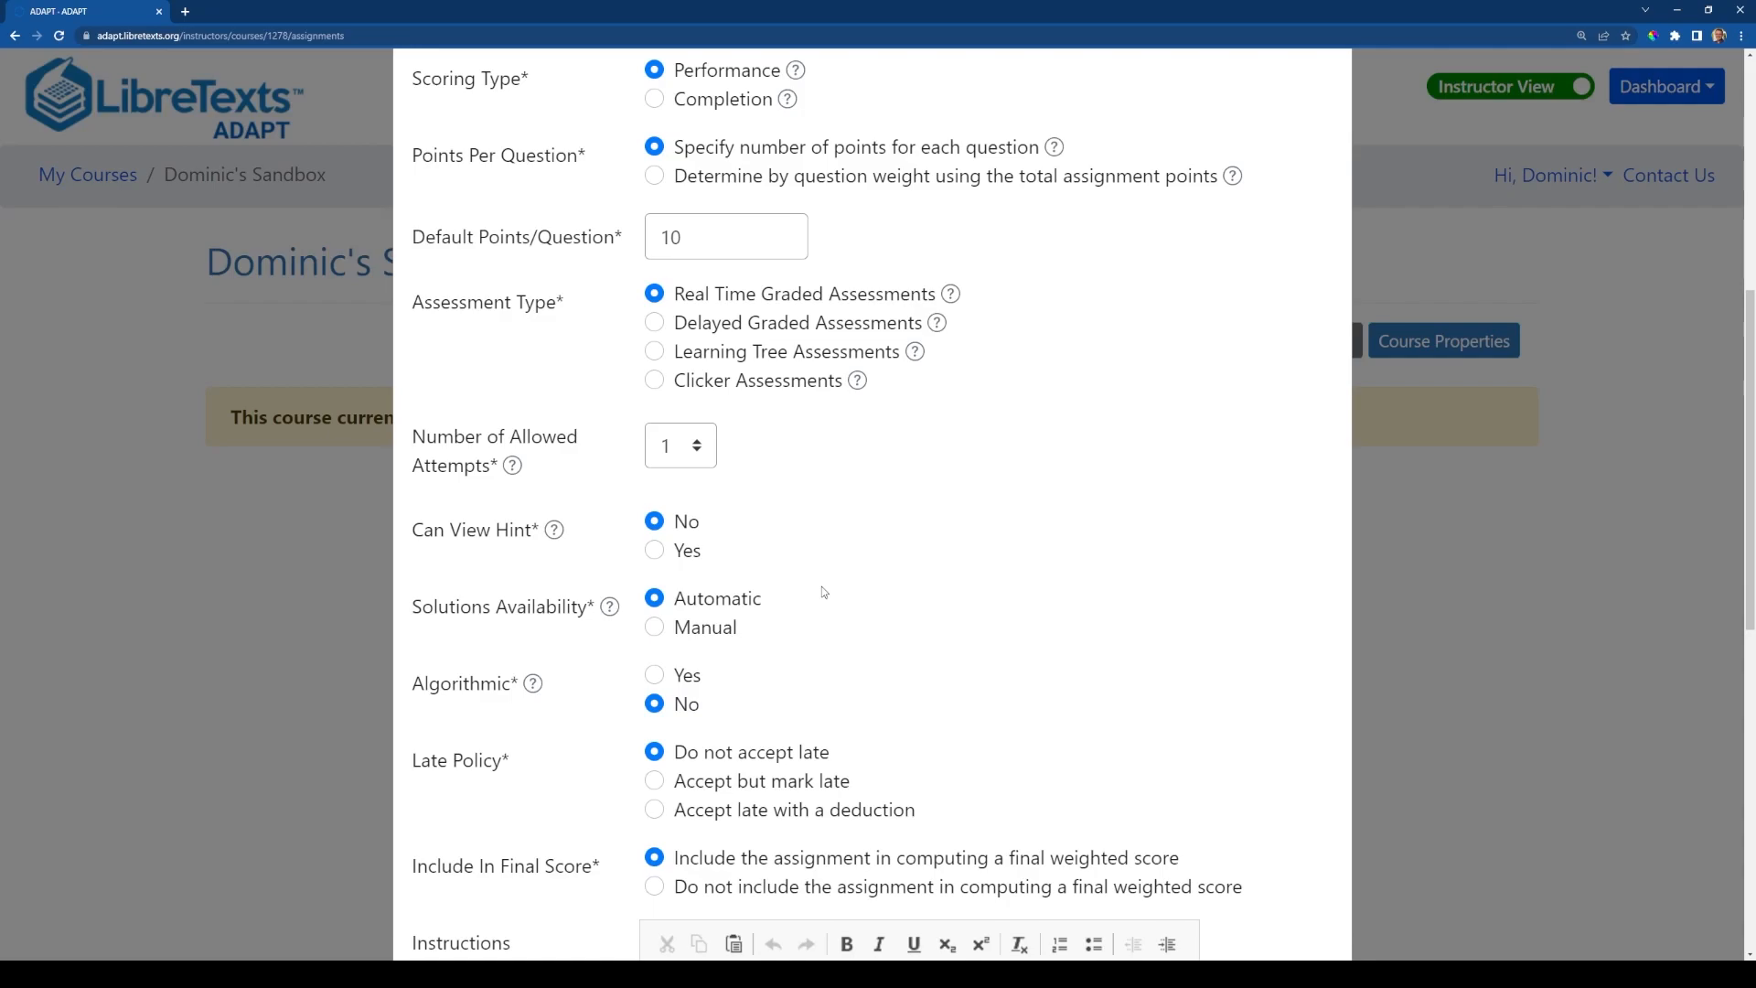
pyautogui.scroll(-3, 822, 590)
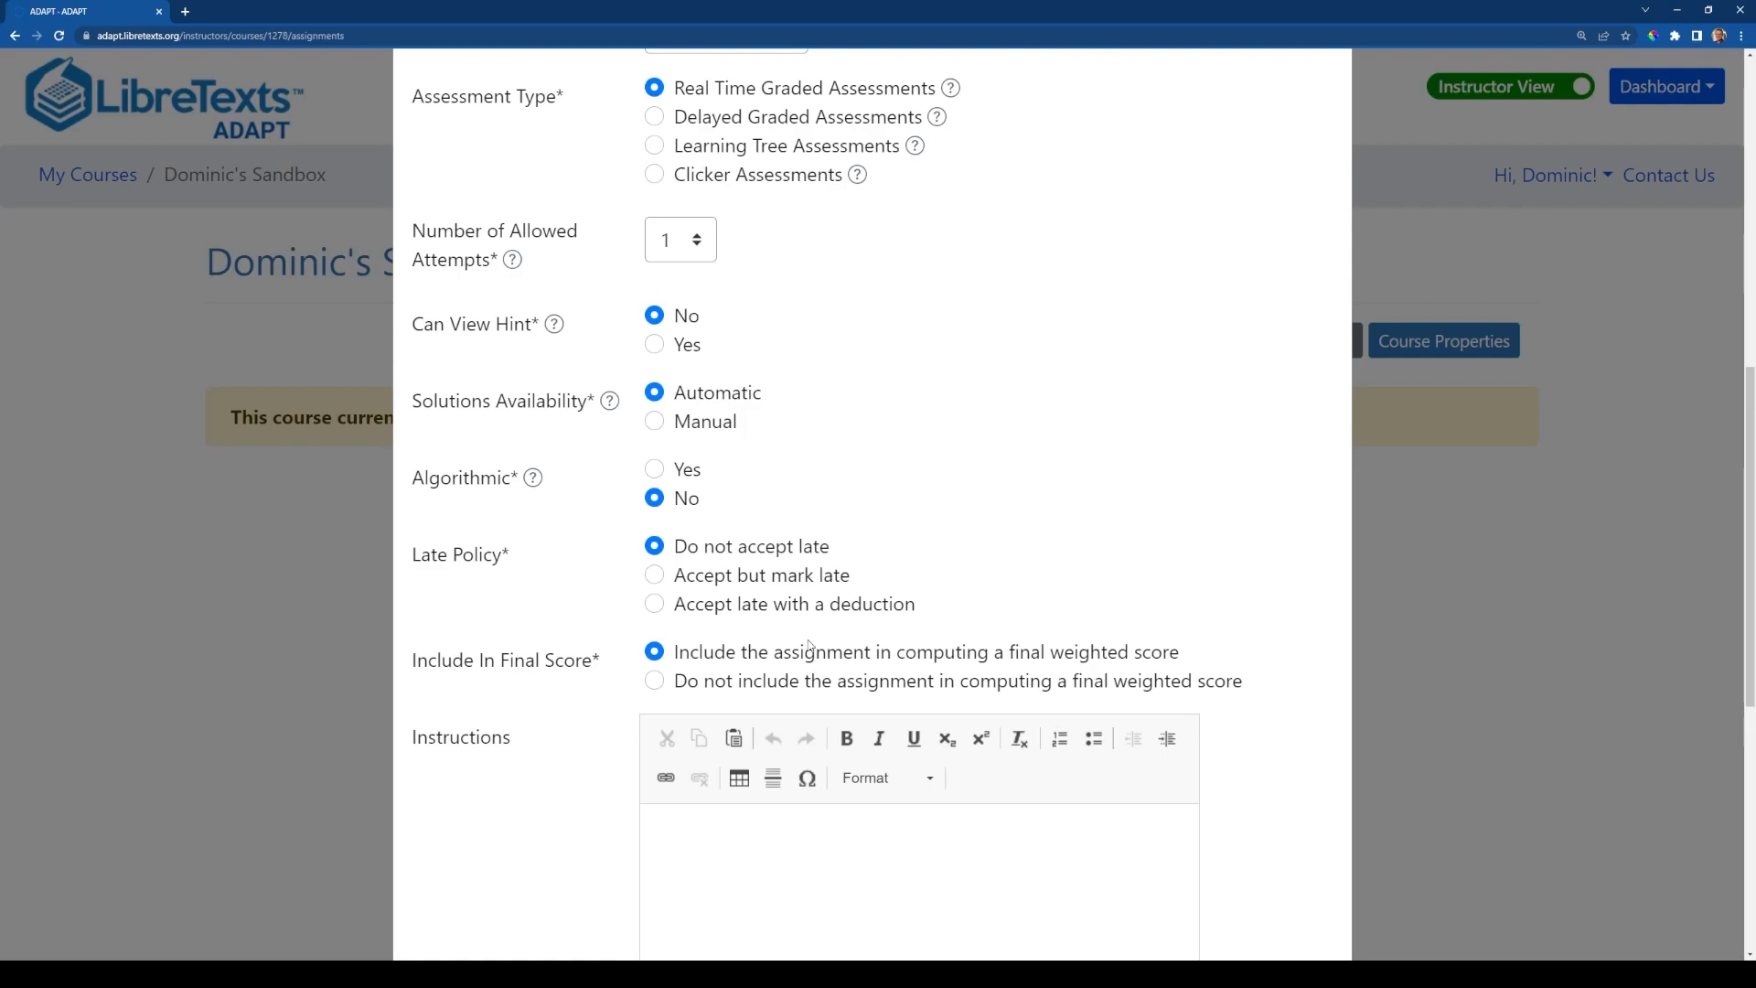
pyautogui.scroll(-2, 809, 646)
pyautogui.scroll(-1, 549, 677)
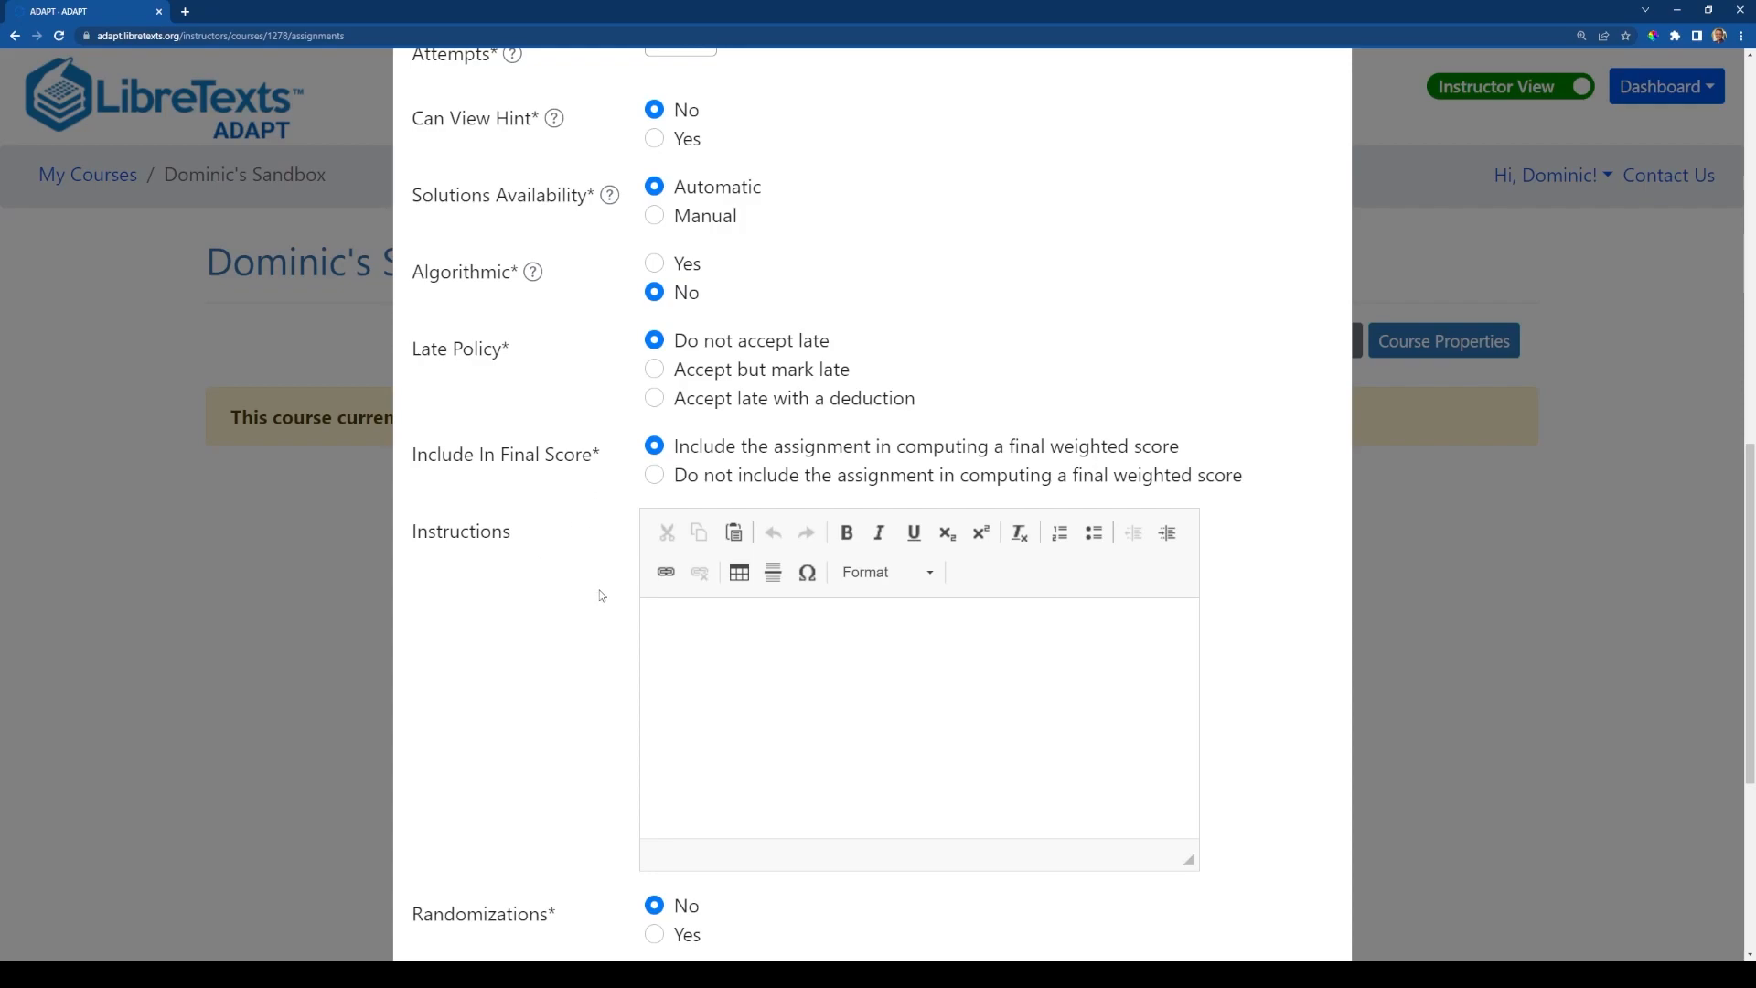
pyautogui.scroll(-5, 601, 595)
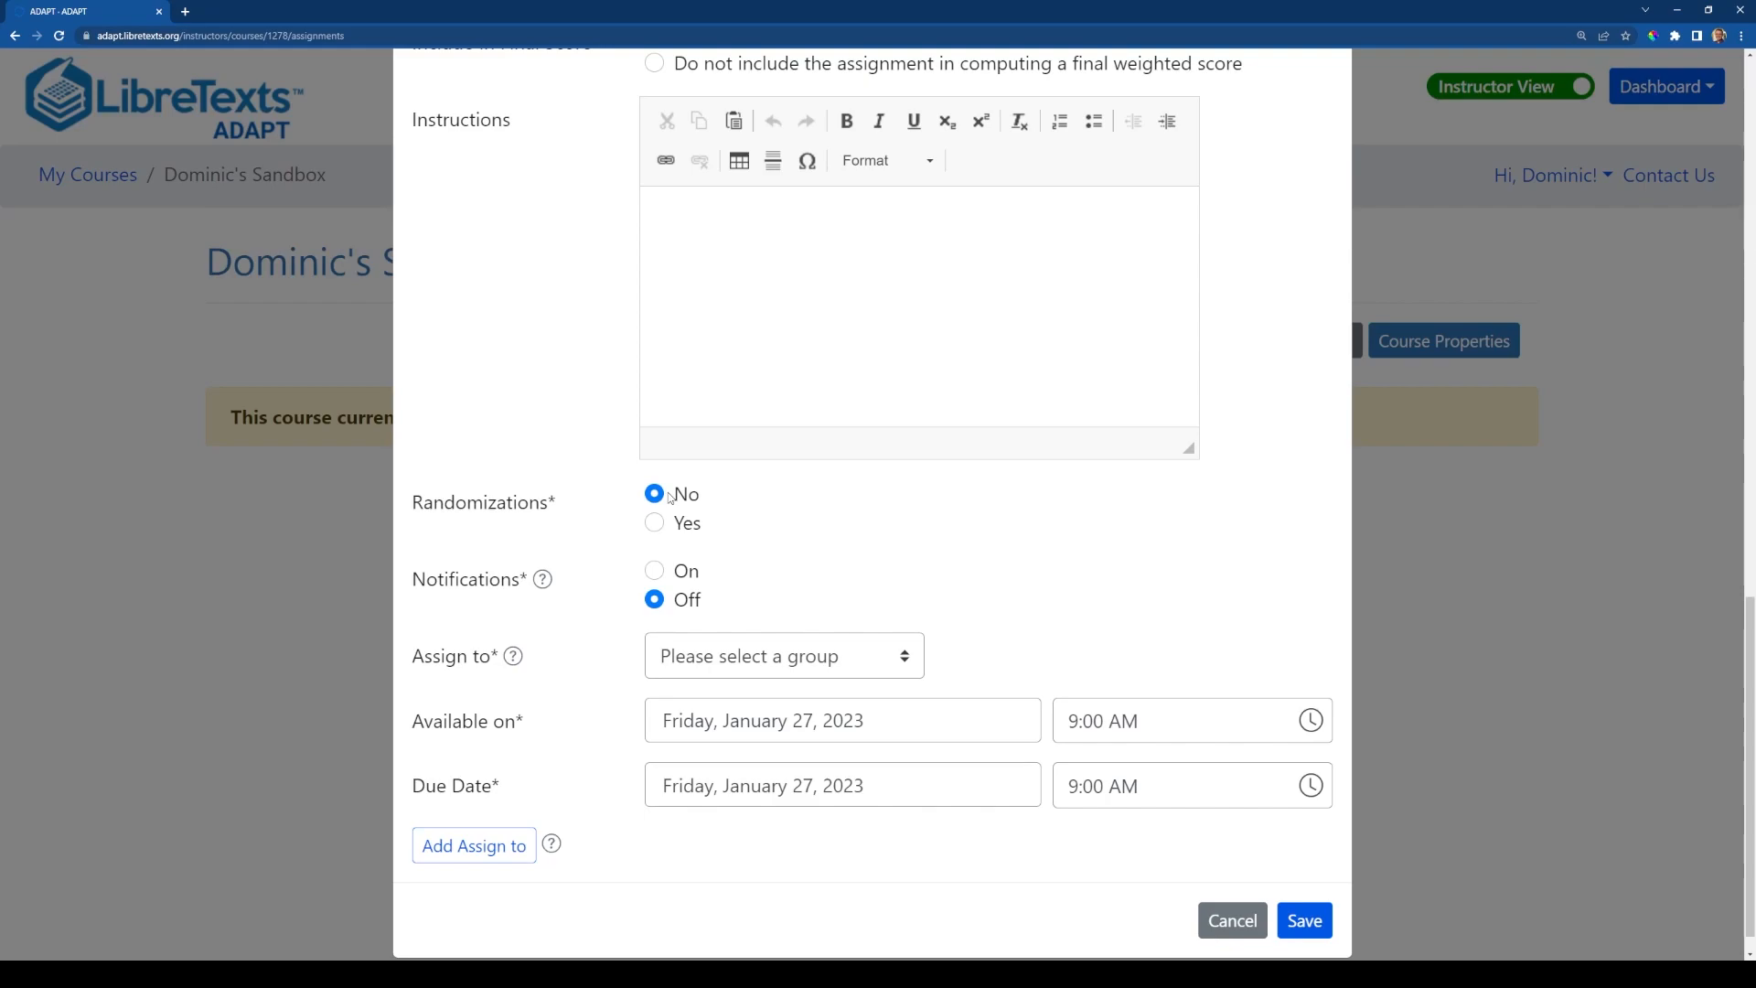
# - Assign the new assignment to Everybody
pyautogui.scroll(-1, 776, 533)
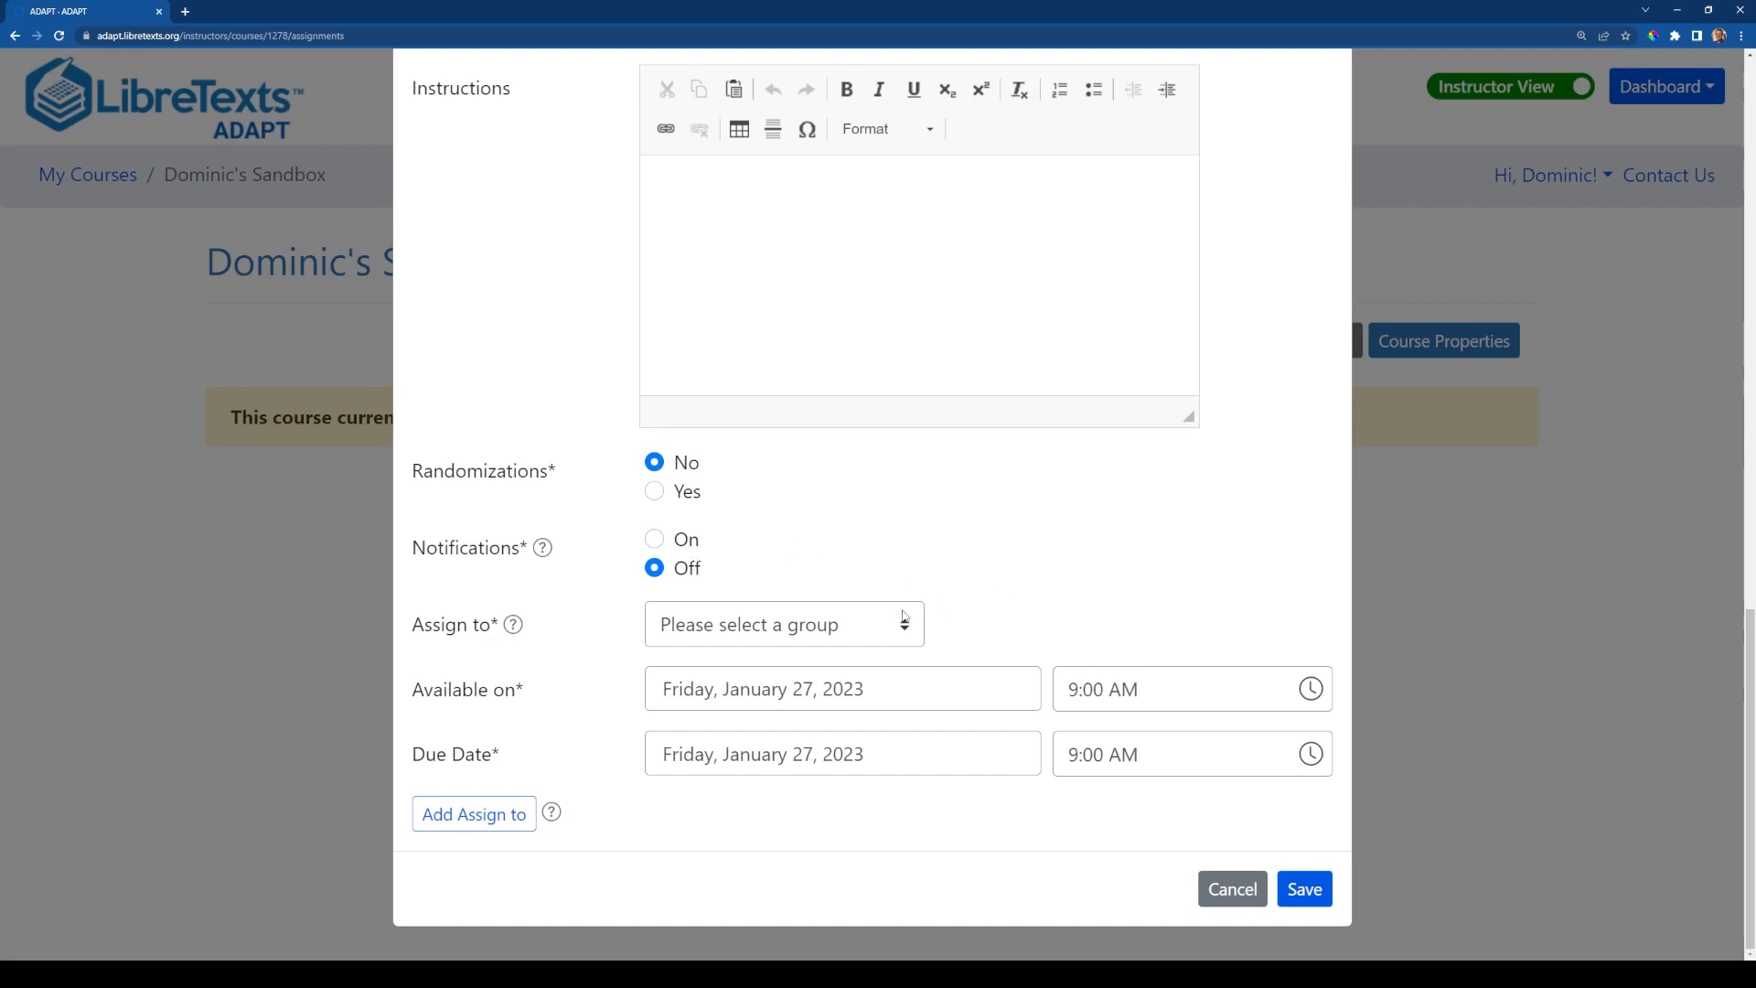
pyautogui.click(782, 626)
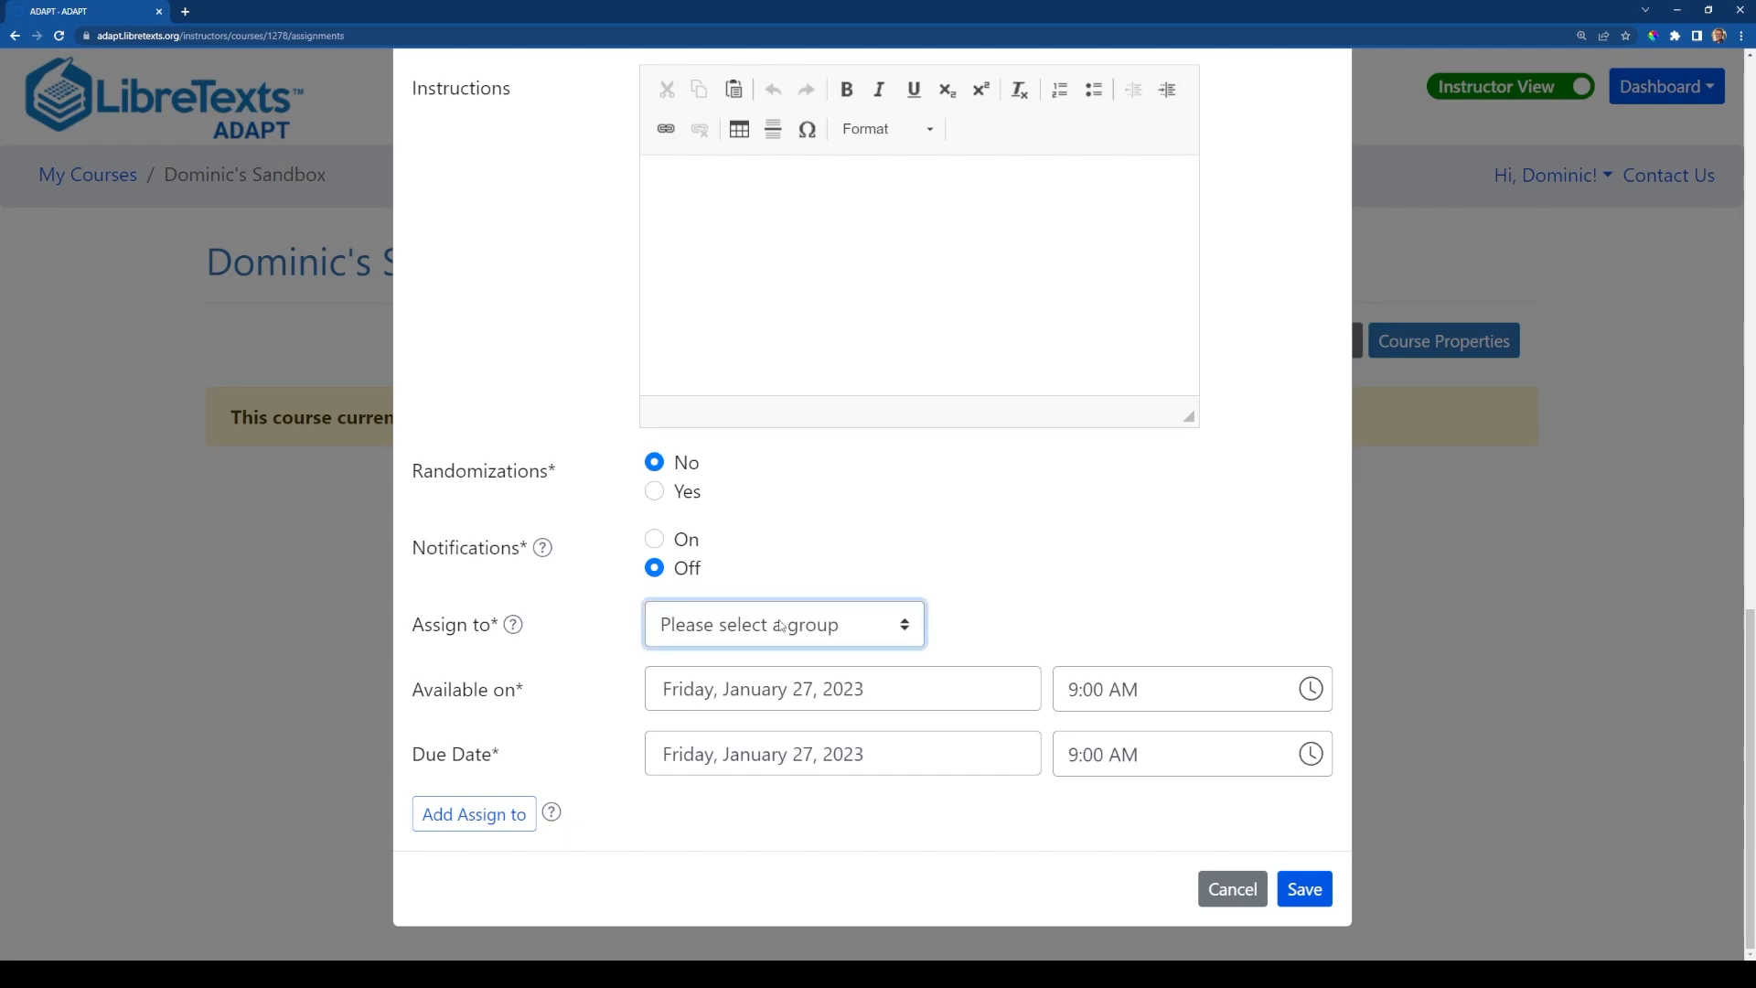
pyautogui.click(739, 701)
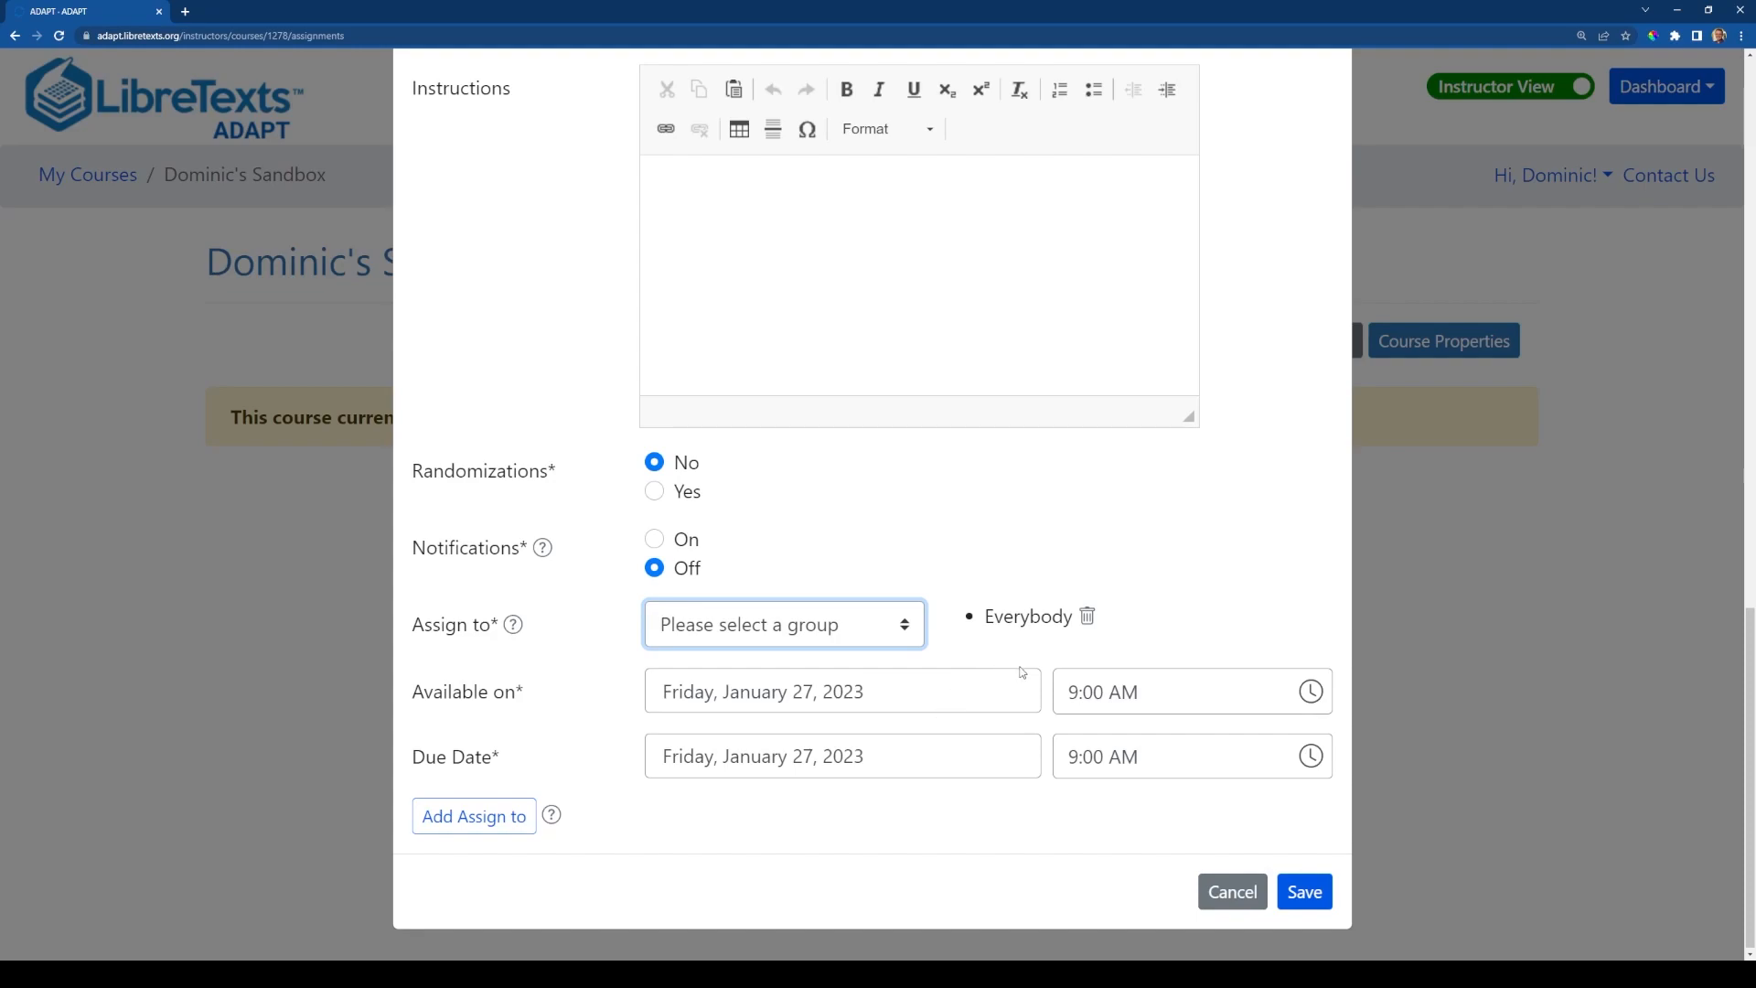
# - Set the due date to Friday, January 26, 2024, and save the assignment
pyautogui.click(977, 773)
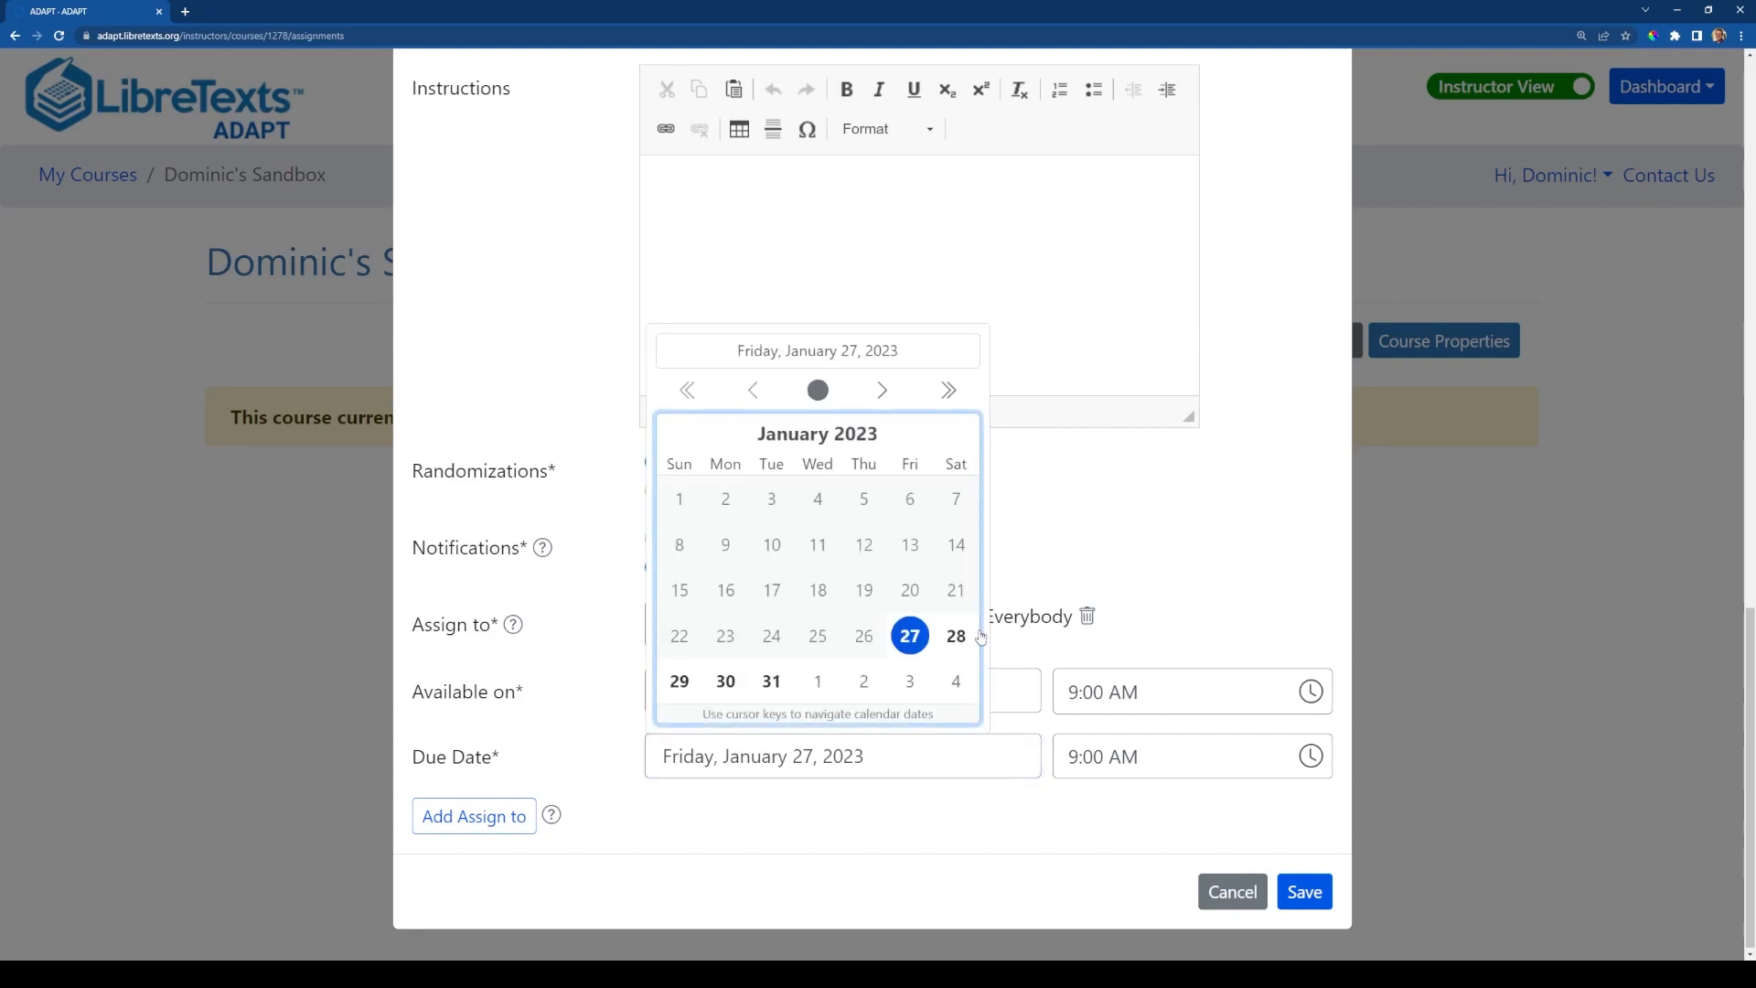
pyautogui.click(957, 404)
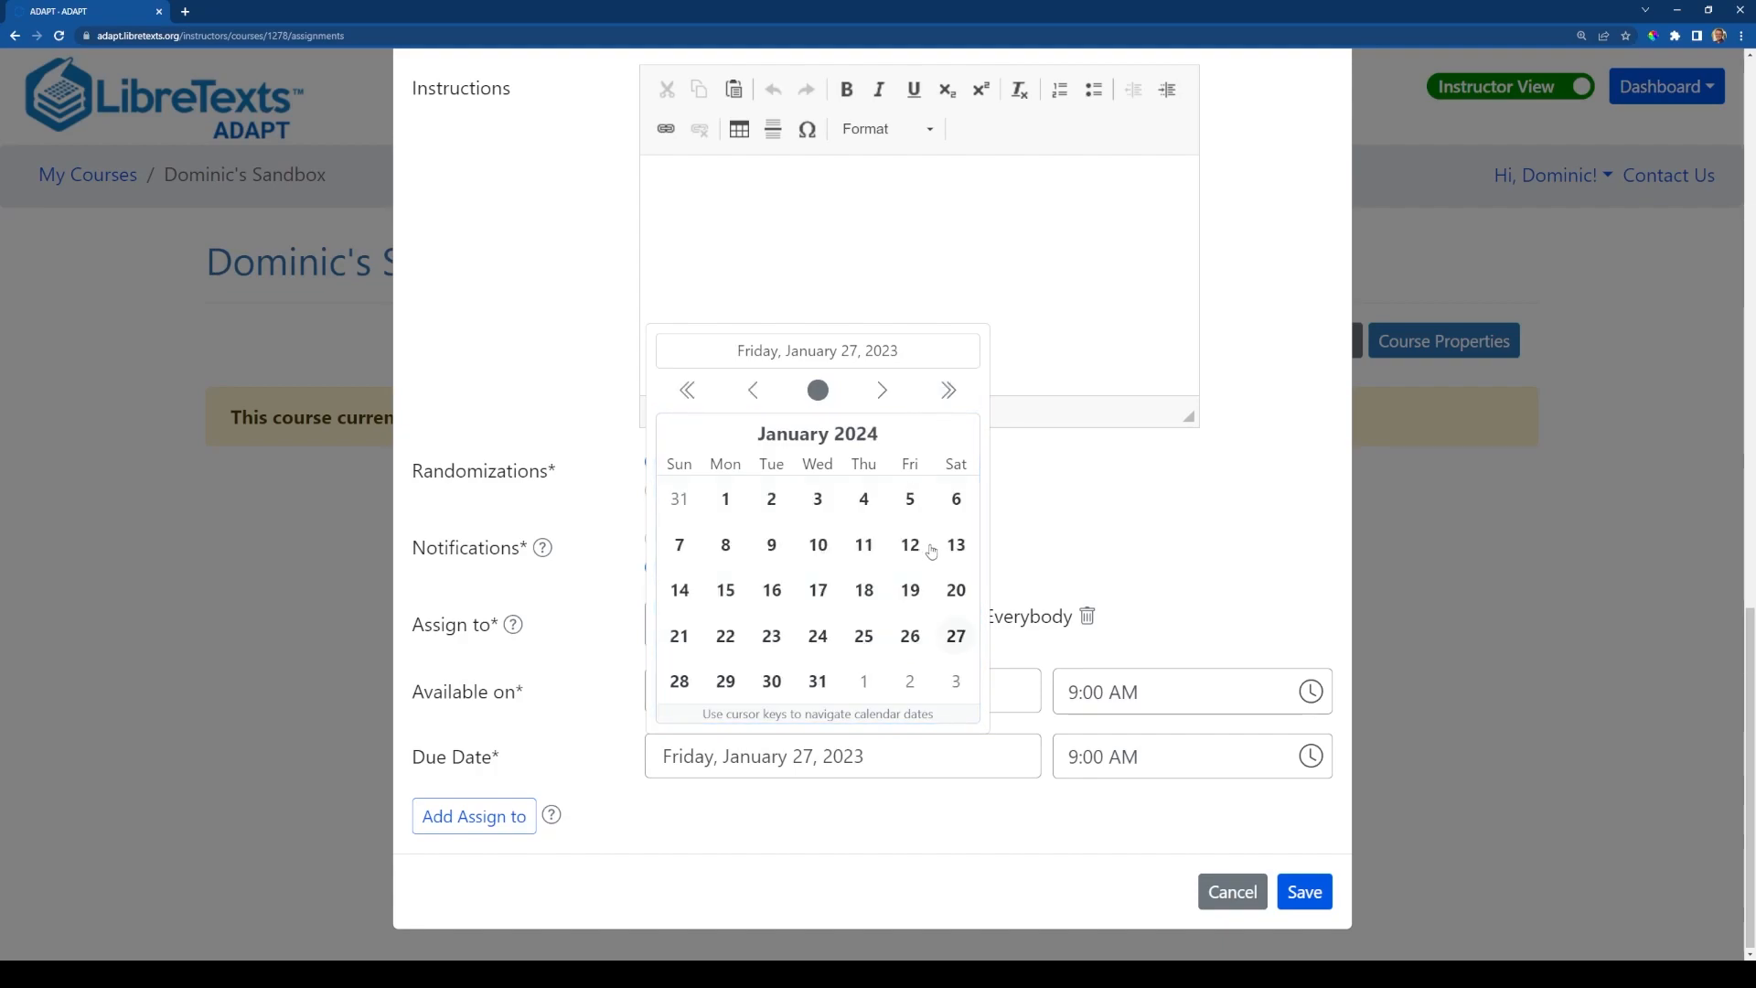
pyautogui.click(896, 645)
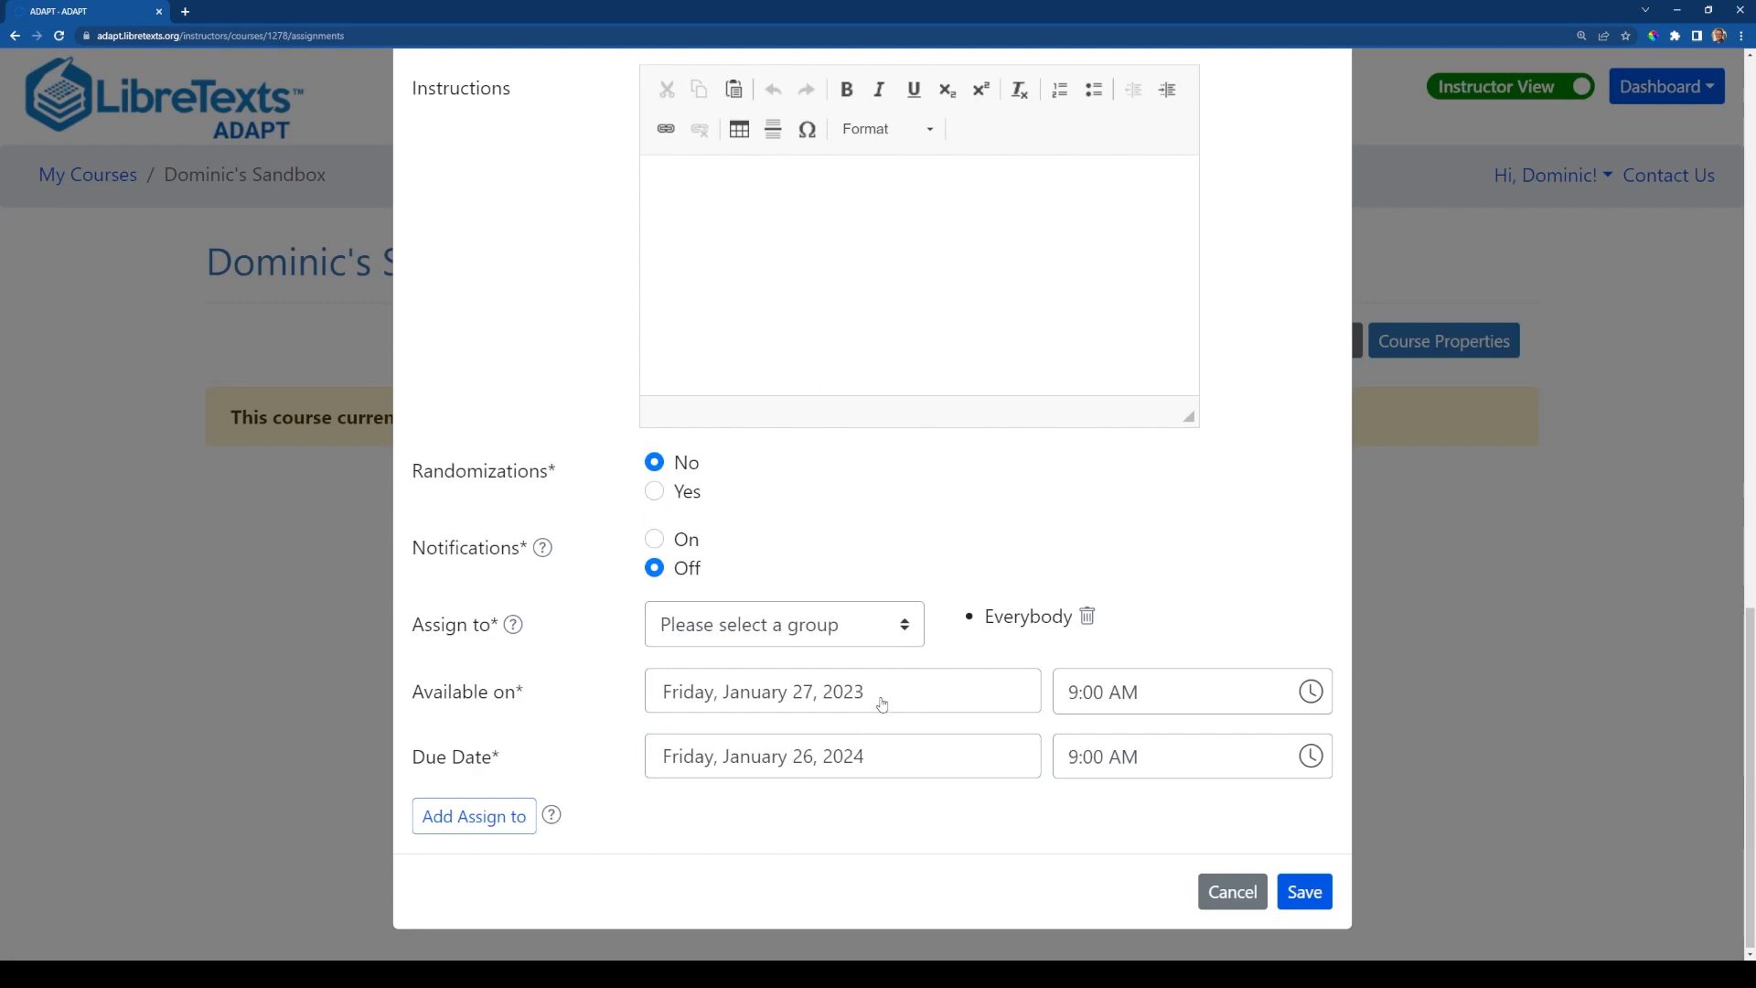
pyautogui.click(1305, 894)
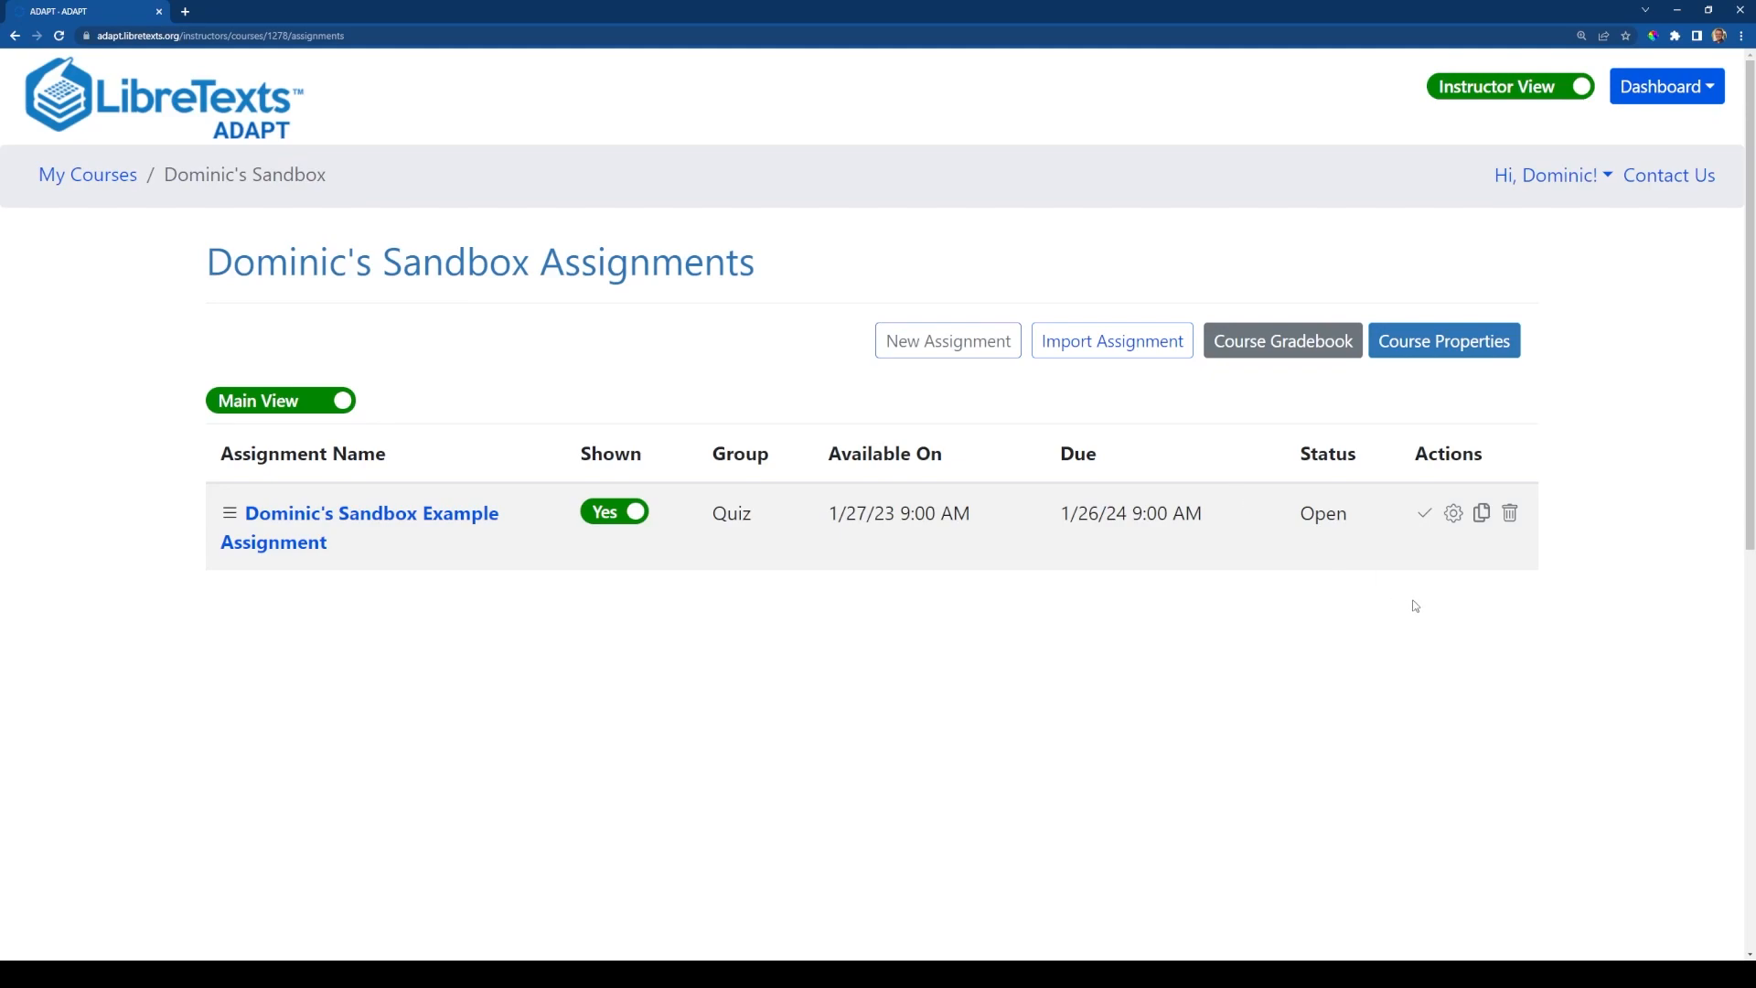
# - Reopen the saved assignment's properties, look over its settings and close them without changes
pyautogui.click(1456, 516)
pyautogui.scroll(-10, 1139, 631)
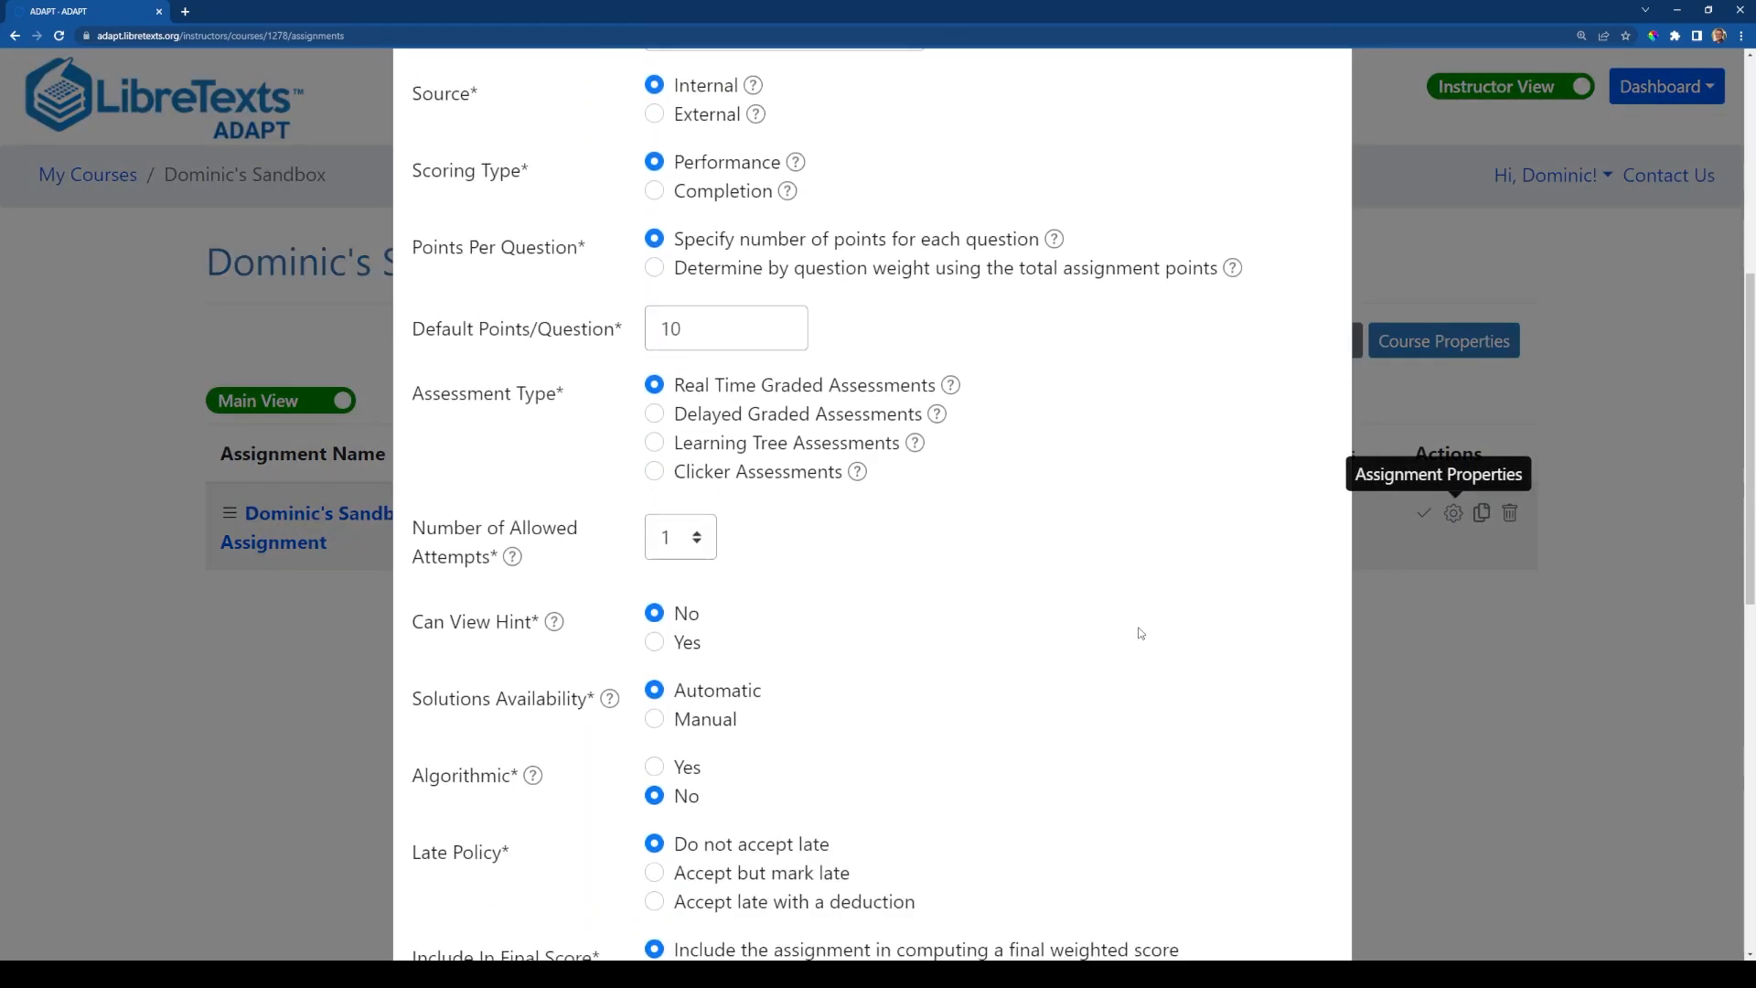
pyautogui.scroll(10, 1139, 629)
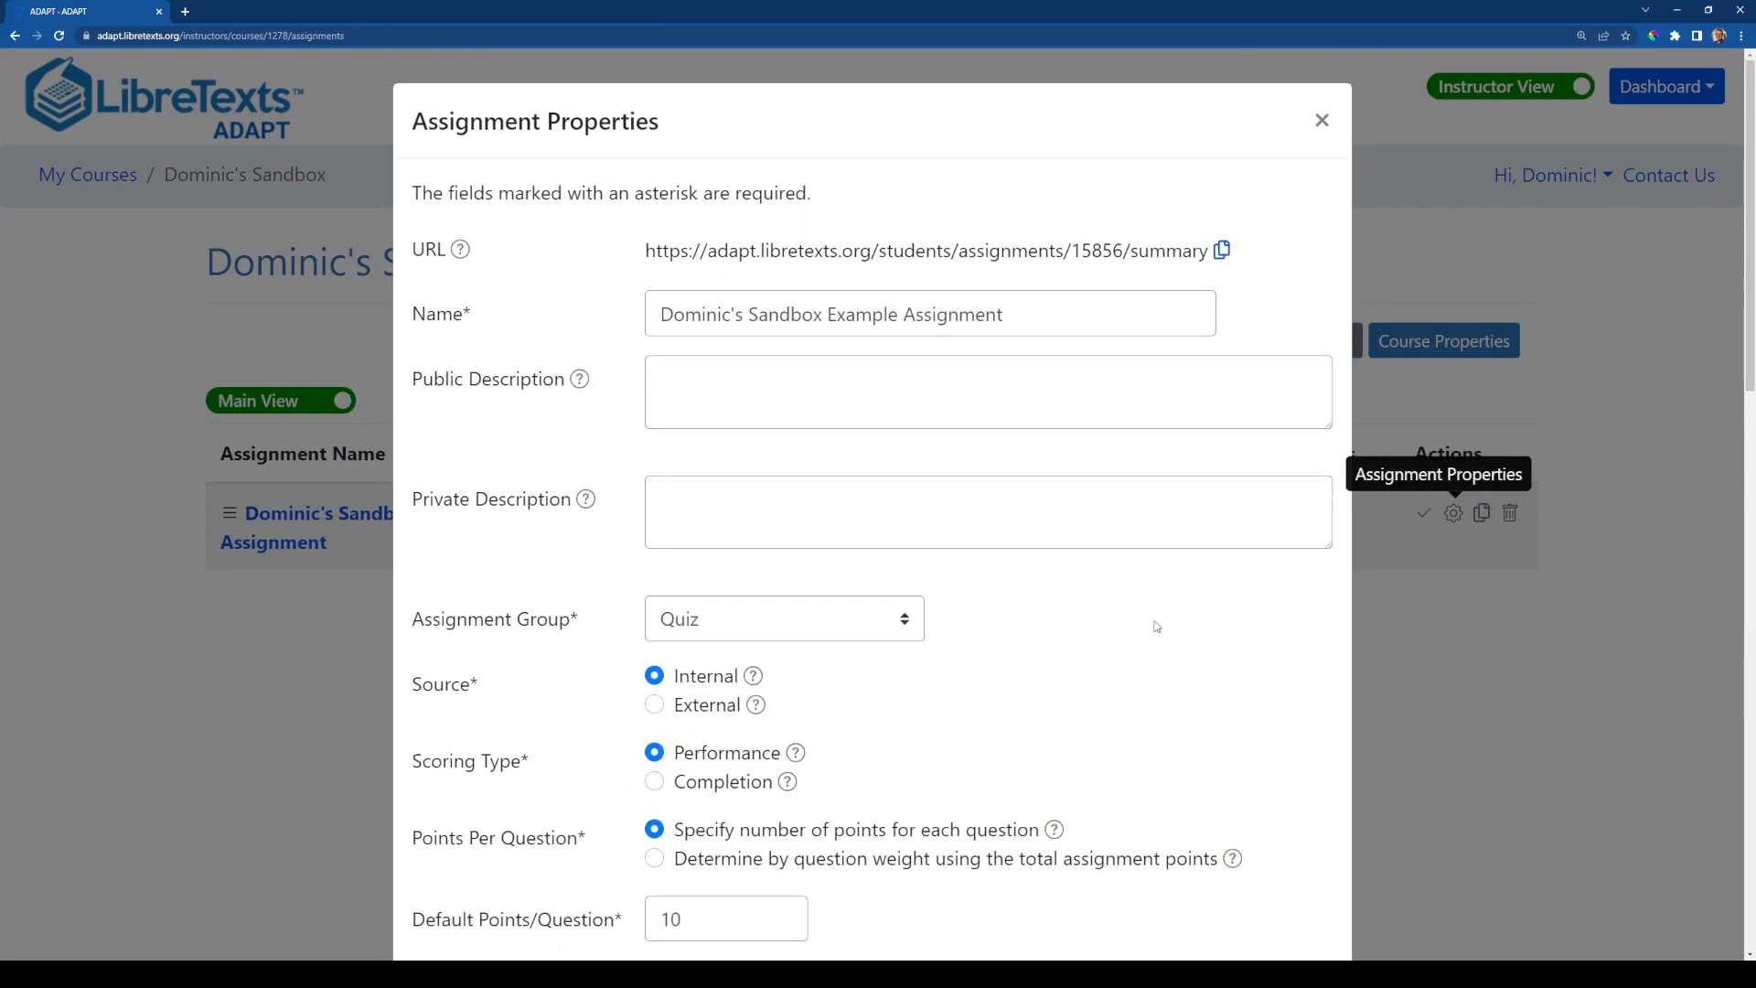
pyautogui.click(1322, 119)
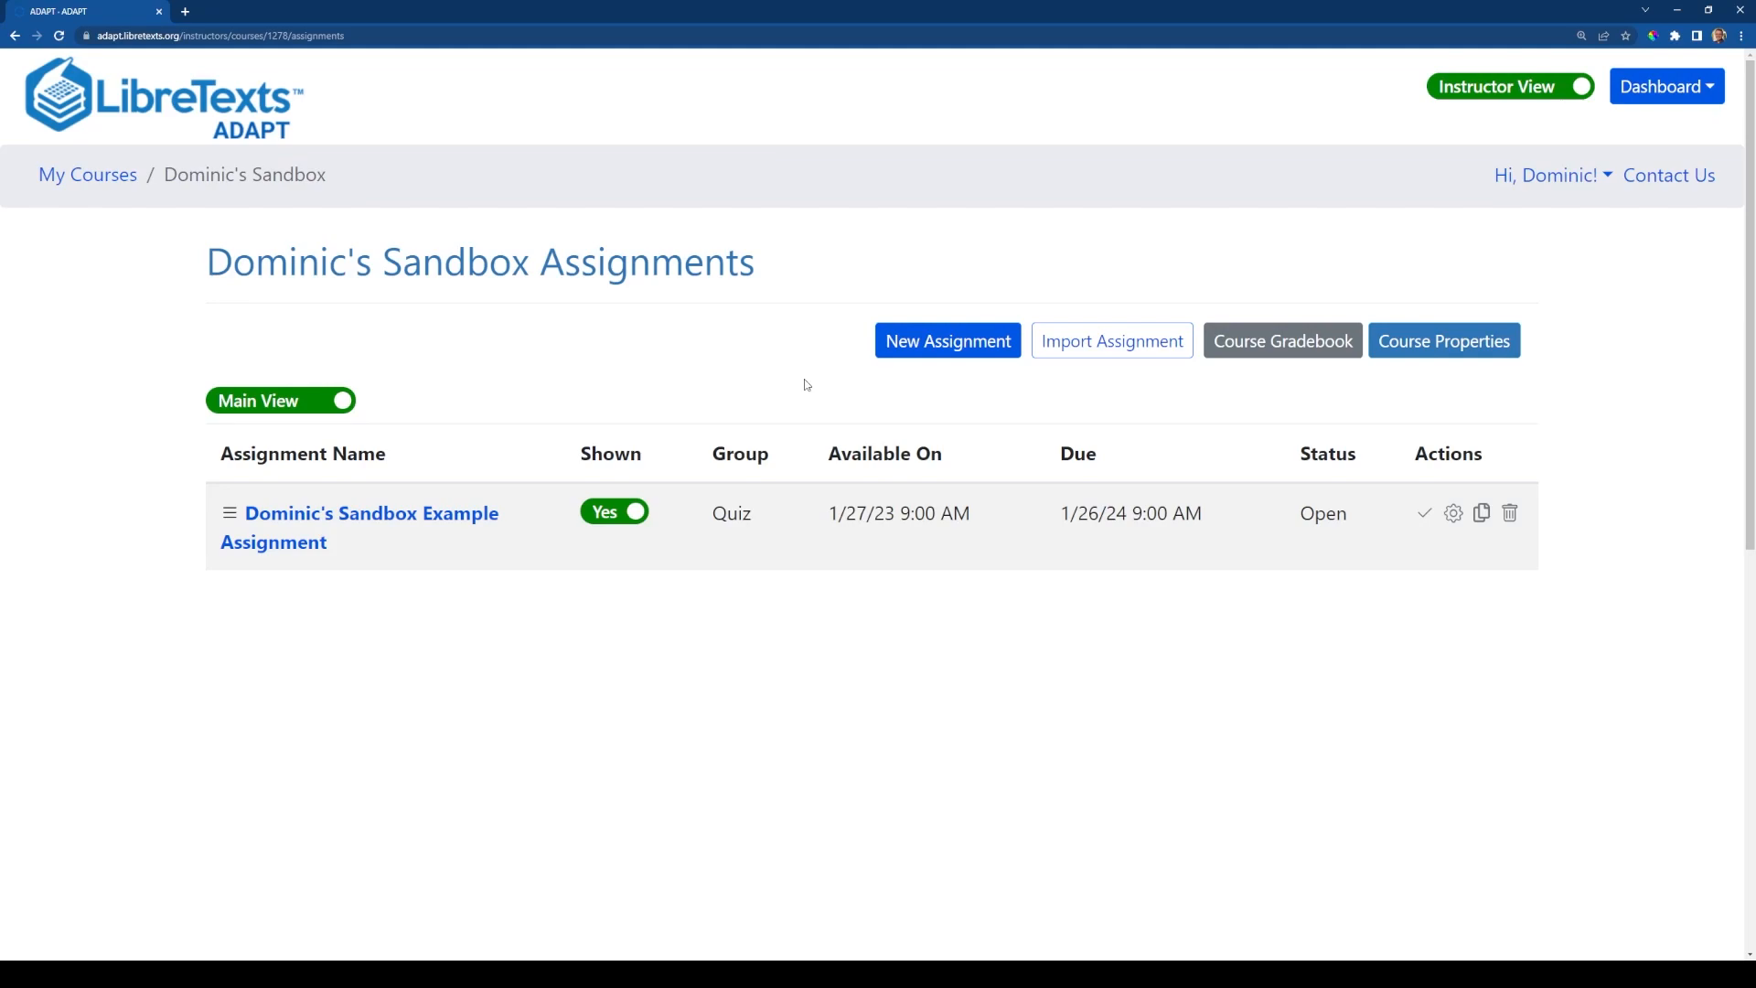
# - Hide the assignment from students and make it shown again
pyautogui.click(618, 515)
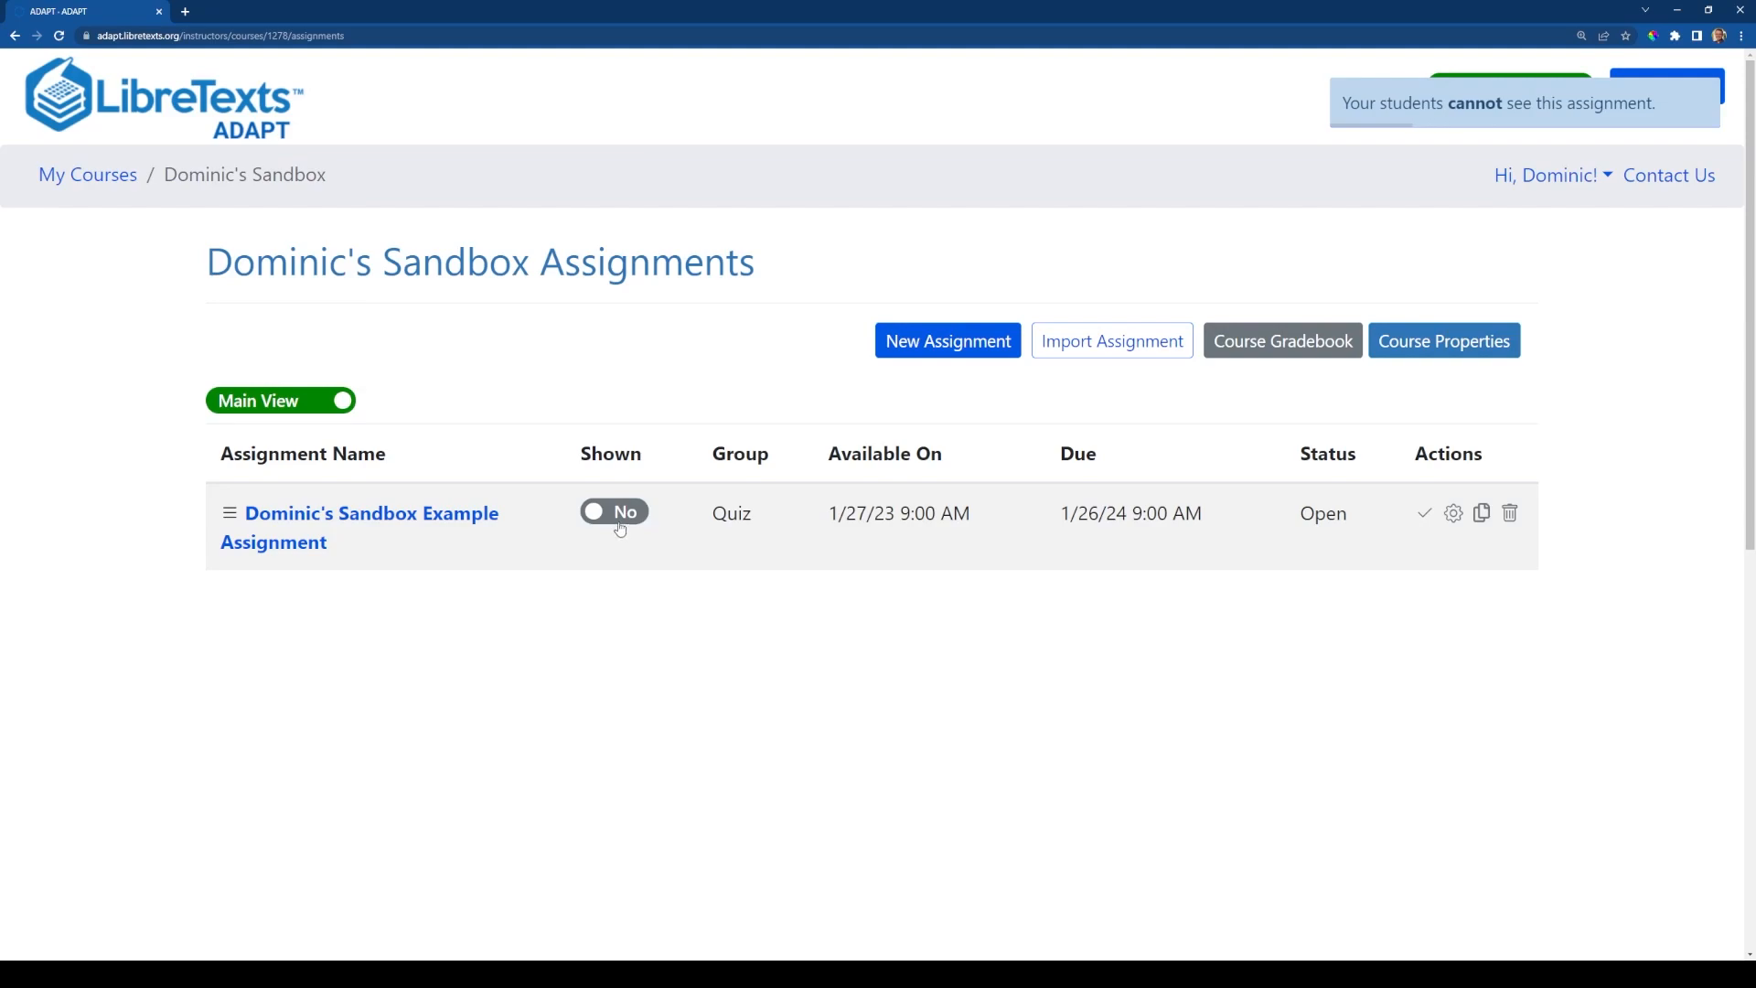
pyautogui.click(617, 522)
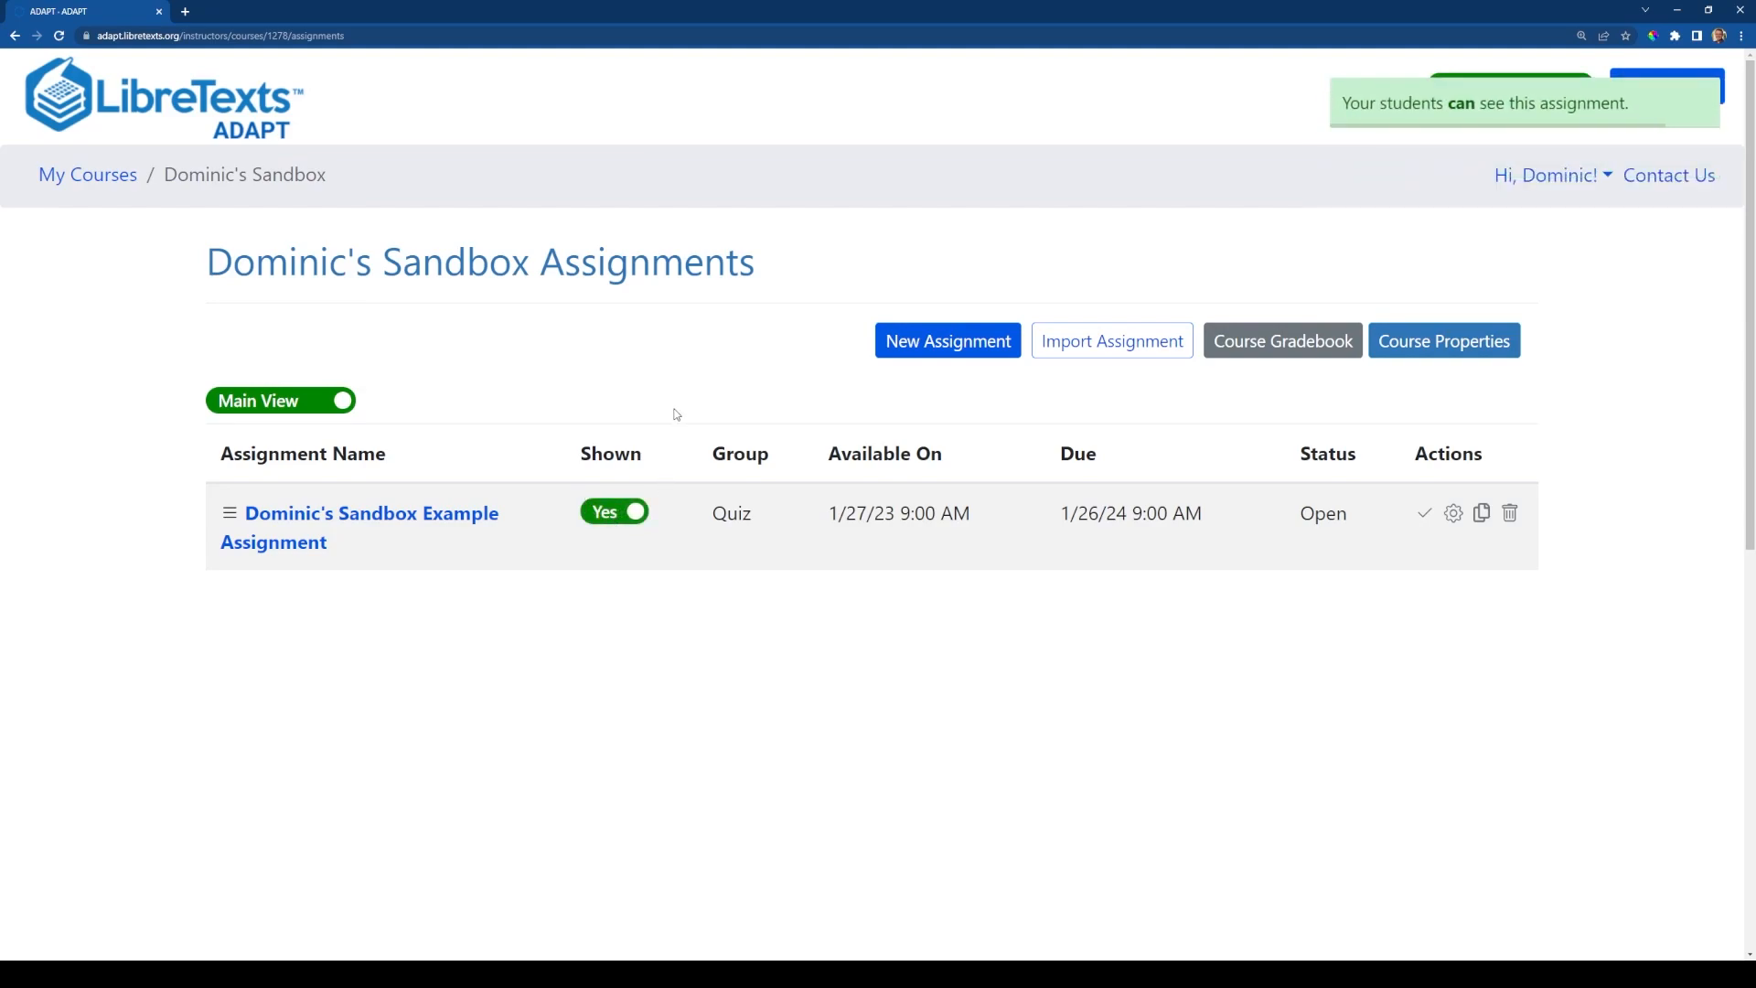